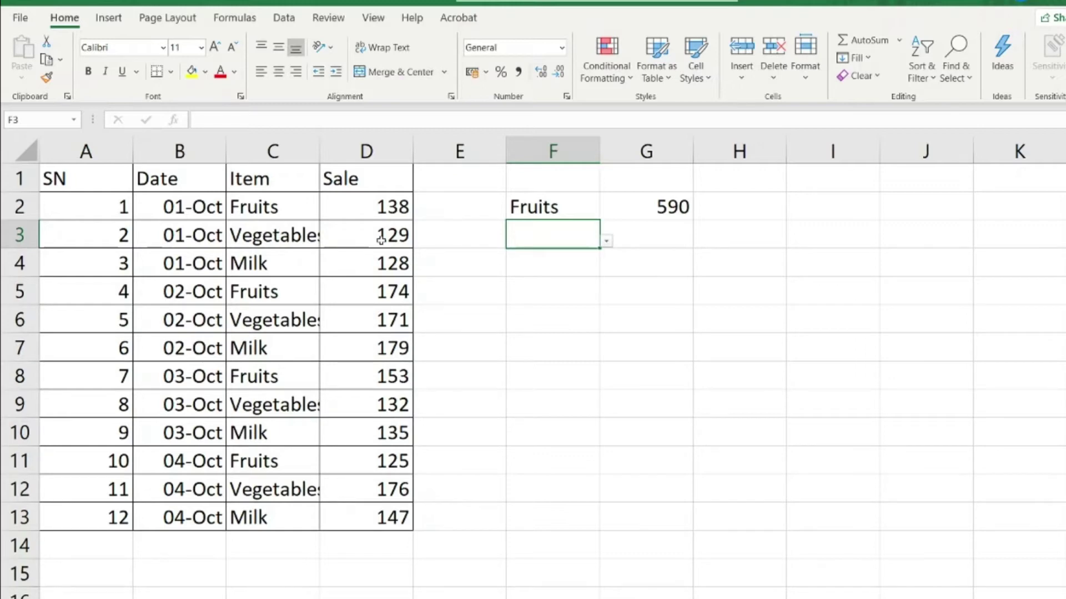
- Clear the existing formula from cell G2, next to the Fruits label
click(521, 207)
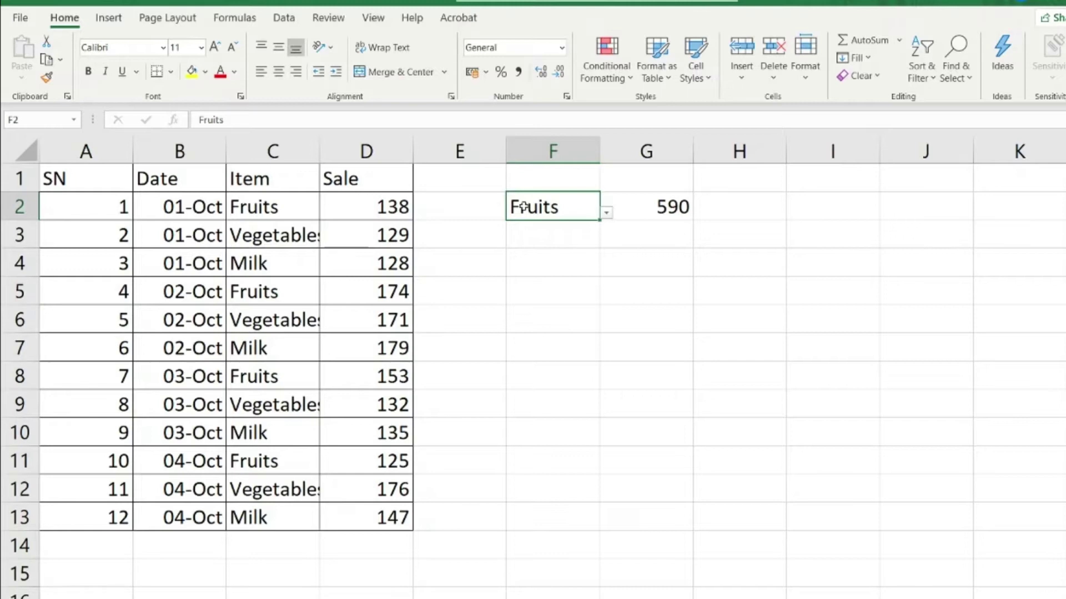
click(655, 210)
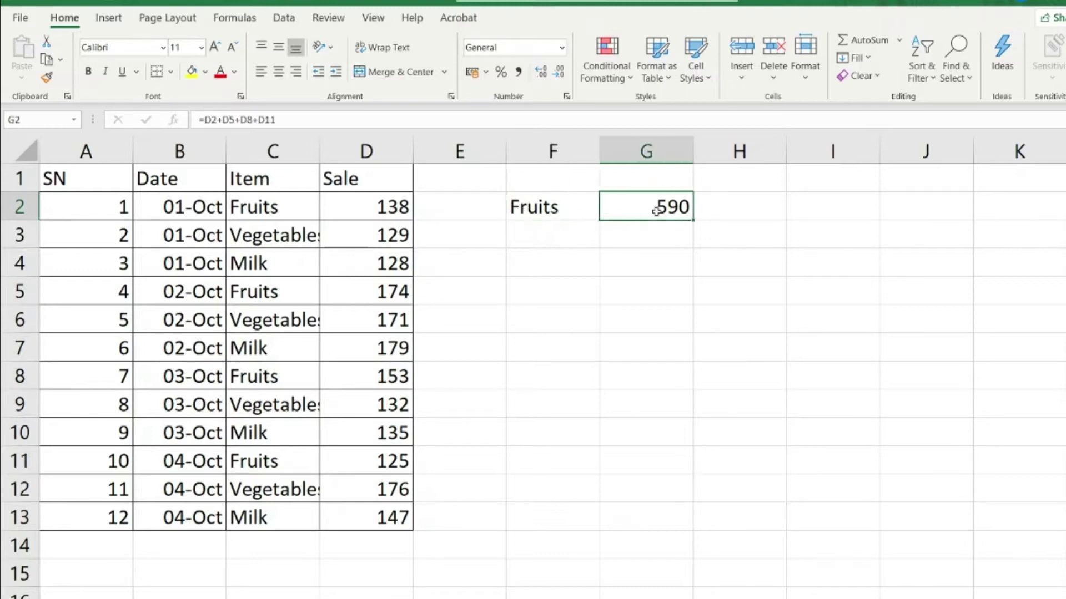
key(Delete)
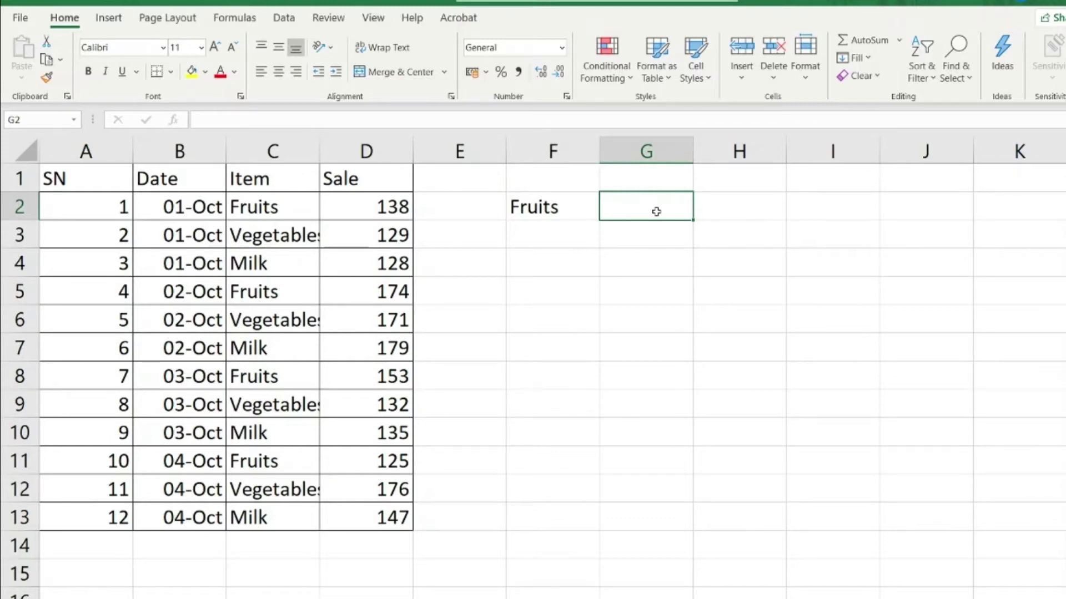
- Total the Fruits sales in cell G2 by adding the individual cells with the formula =D2+D5+D8+D11
text(=)
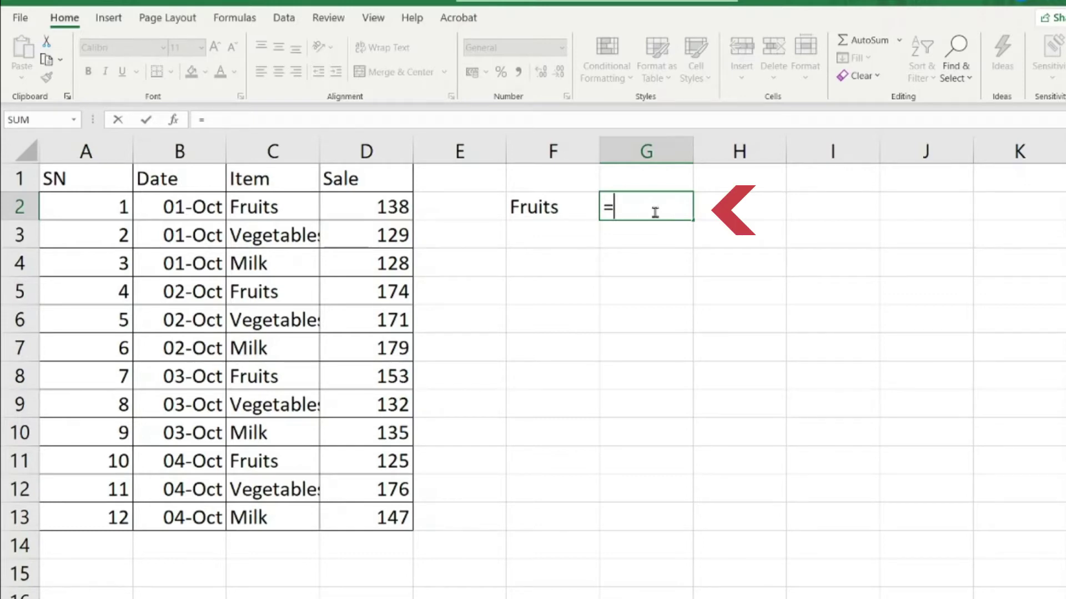
click(342, 208)
text(+)
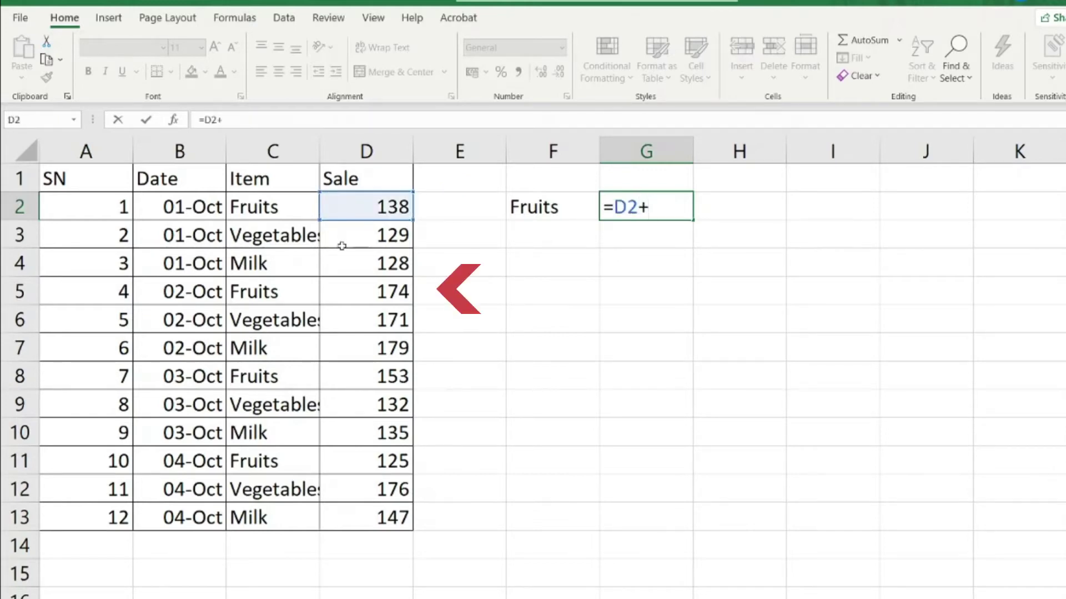
click(356, 300)
text(+)
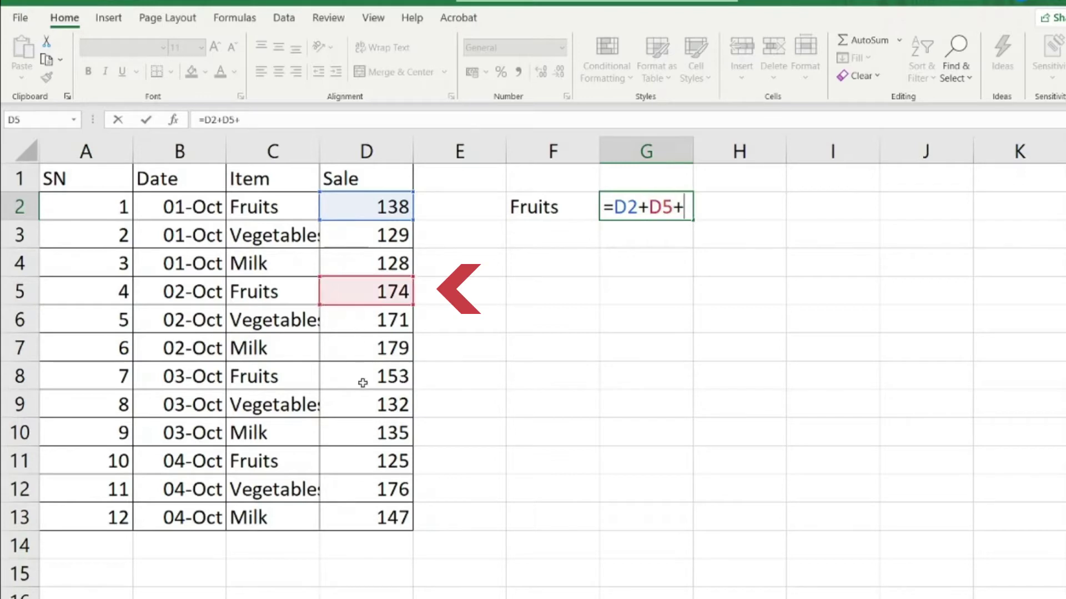
click(360, 377)
text(+)
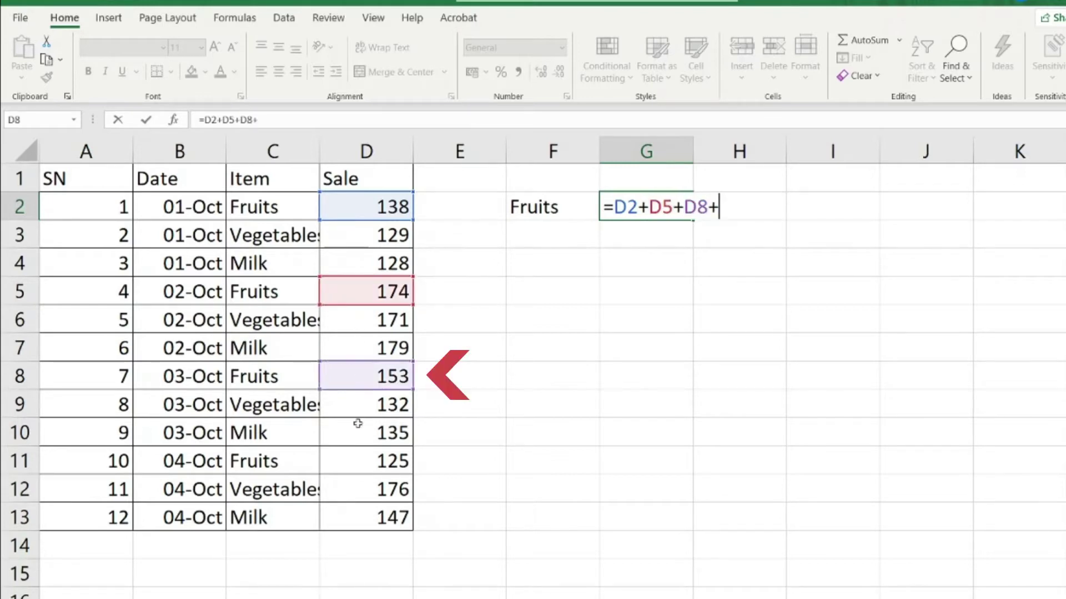
click(358, 460)
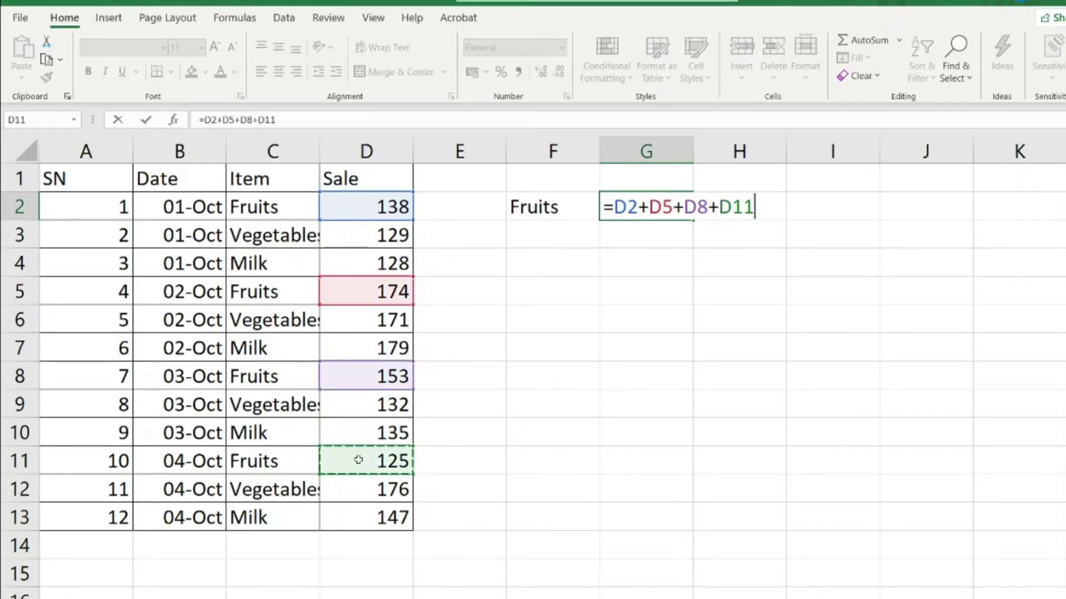
key(Return)
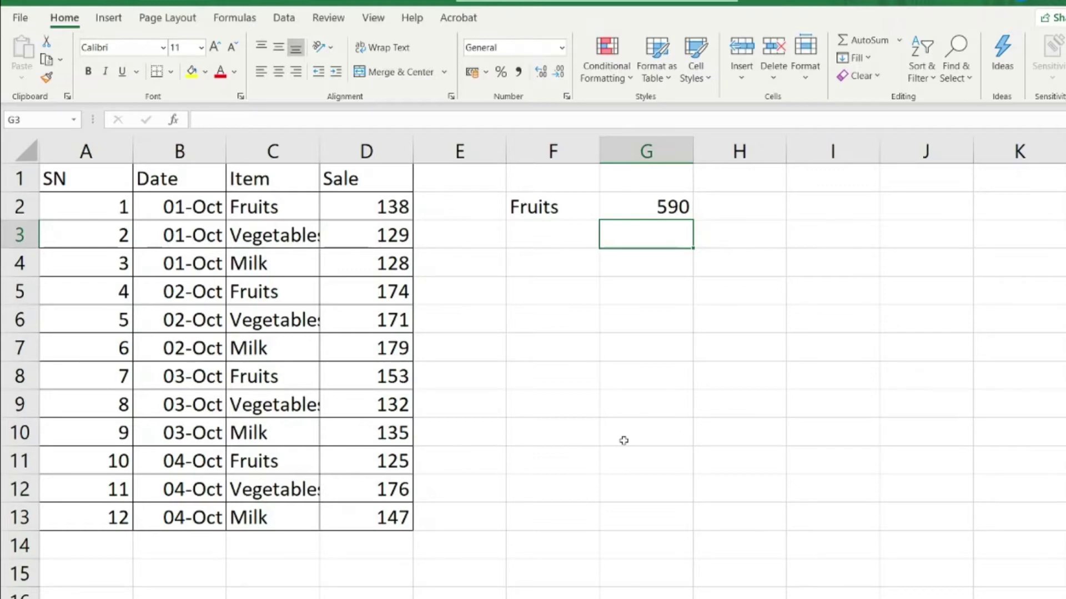
- Fill the Fruits label from cell F2 down into F3
key(Left)
key(shift+Up)
key(ctrl+d)
- Begin a SUMIF formula in cell G3 with the Item column C1:C13 as its range
key(Right)
text(=sum)
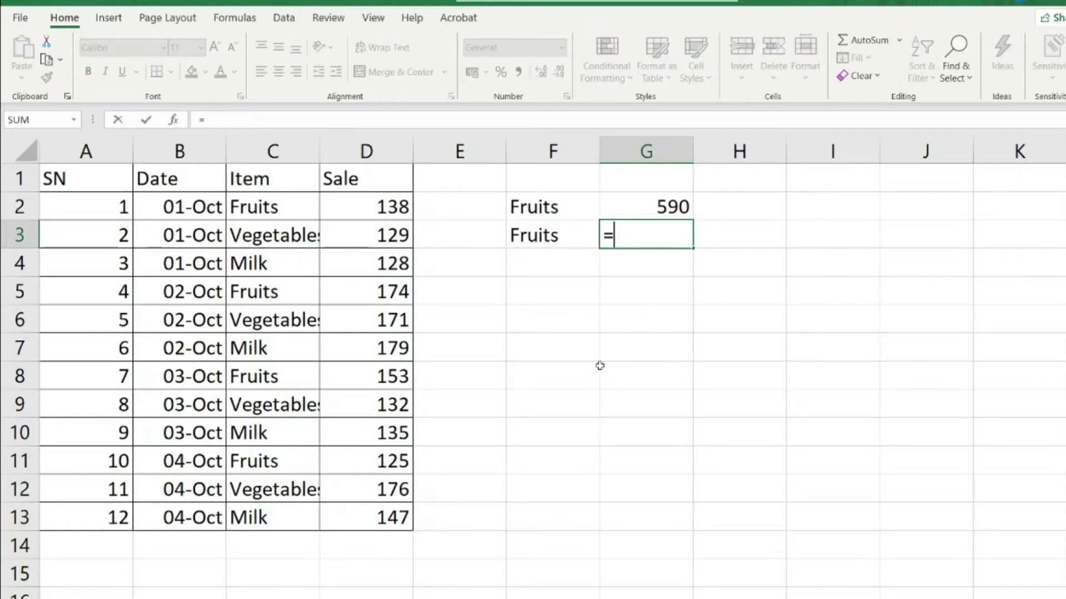
text(i)
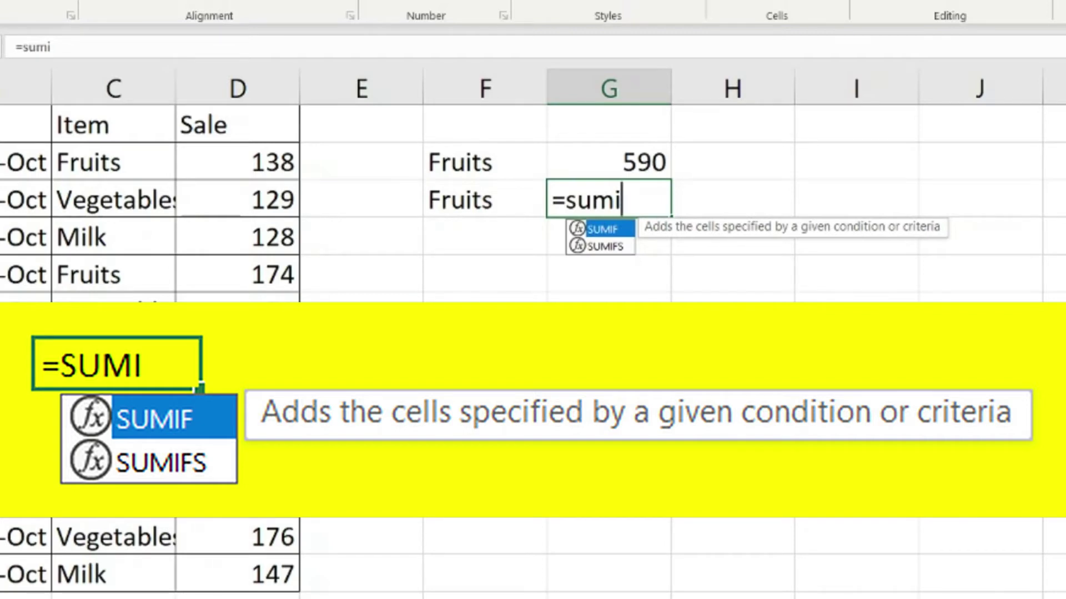
key(Down)
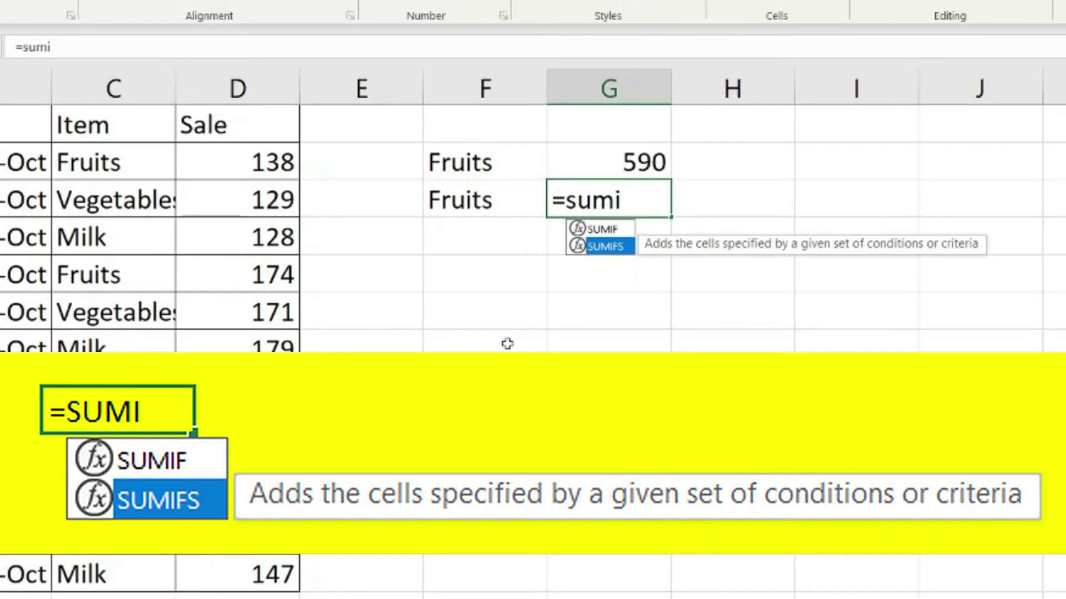
key(Up)
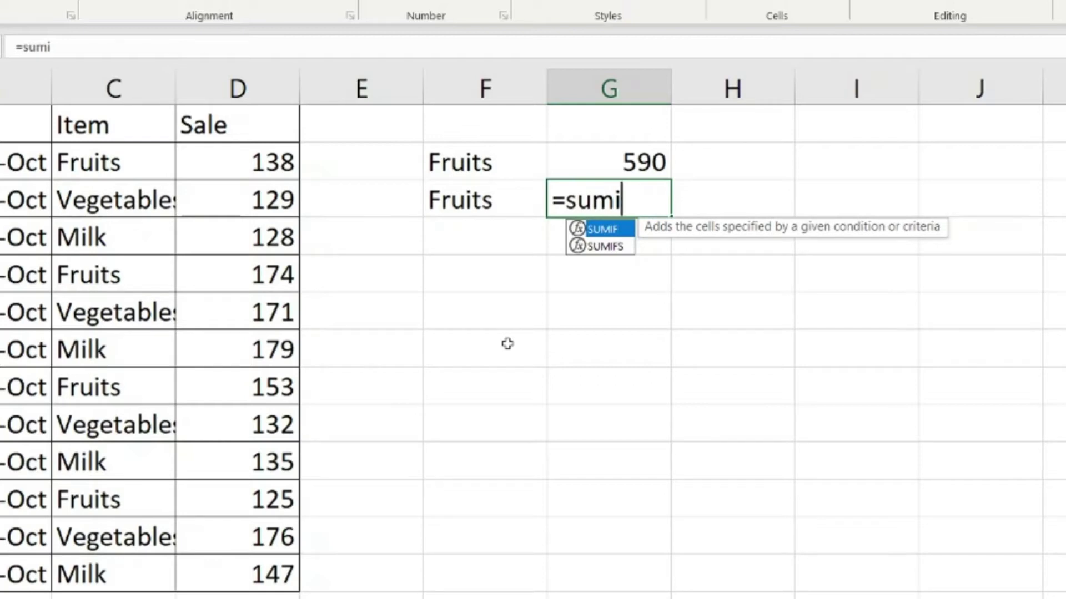
key(Tab)
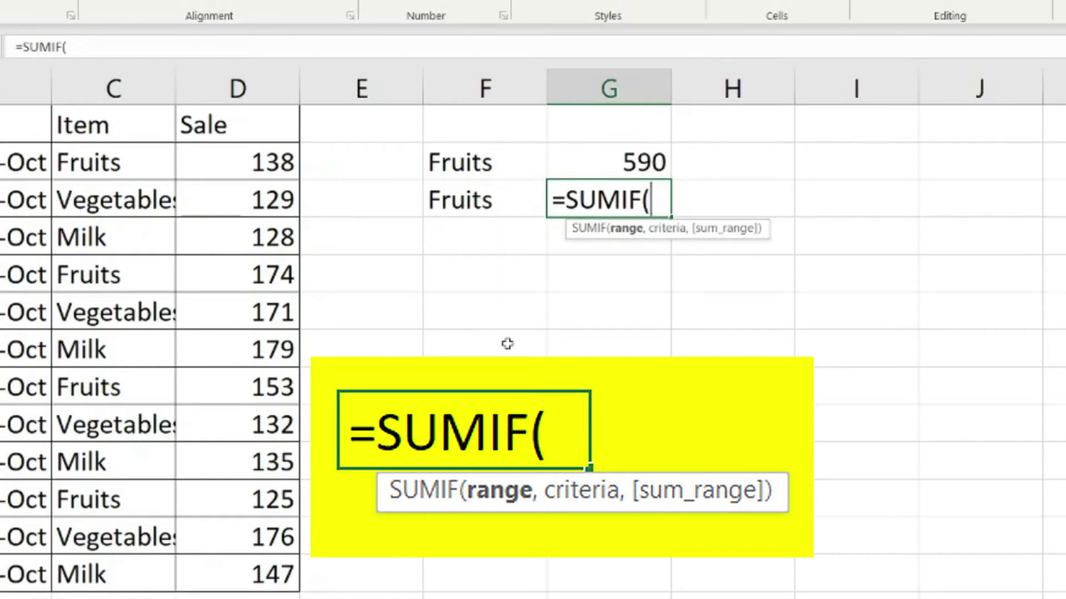
click(123, 123)
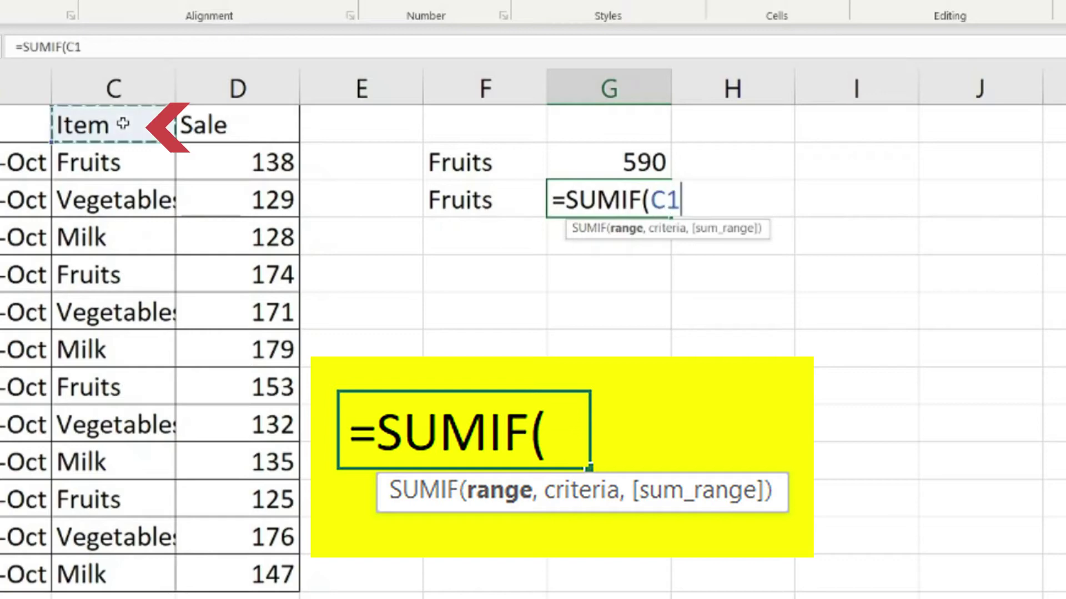
drag(123, 123, 105, 566)
text(,)
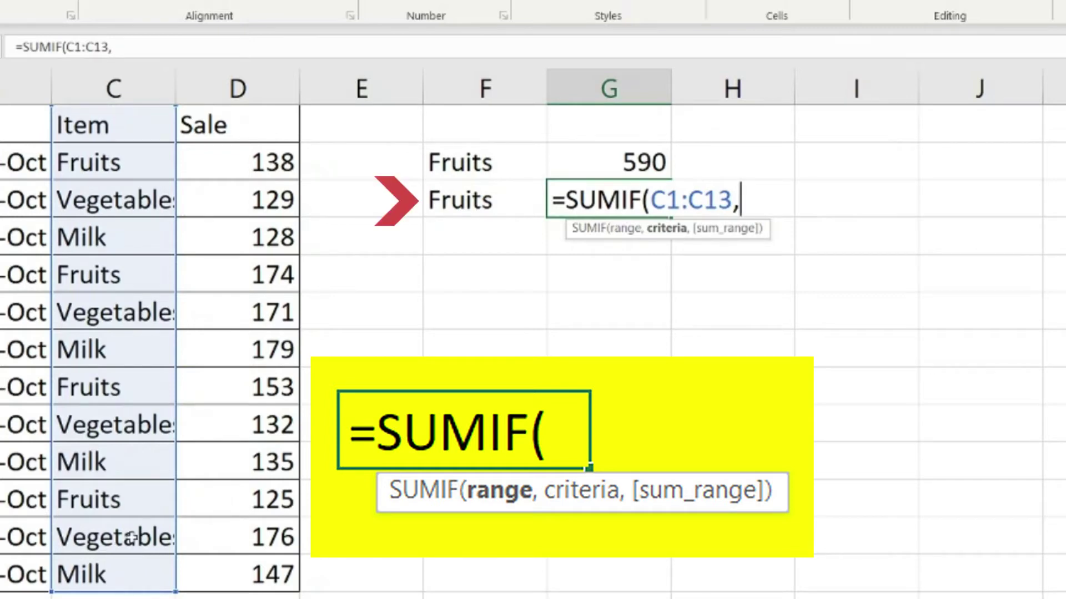
- Add F3 as the criteria and D1:D13 as the sum range, and close the SUMIF formula's bracket
click(469, 202)
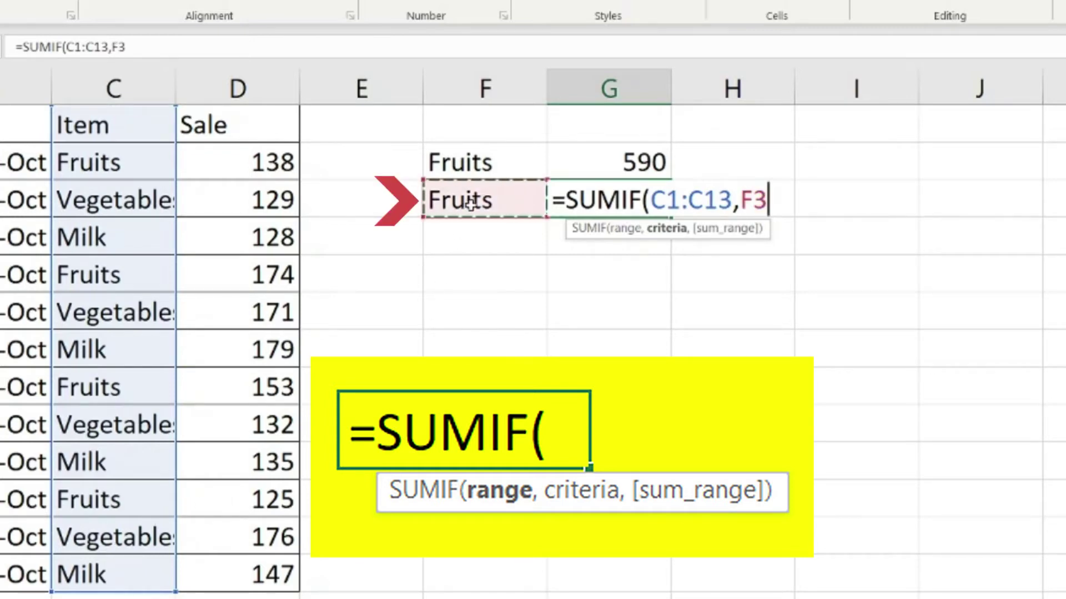
text(,)
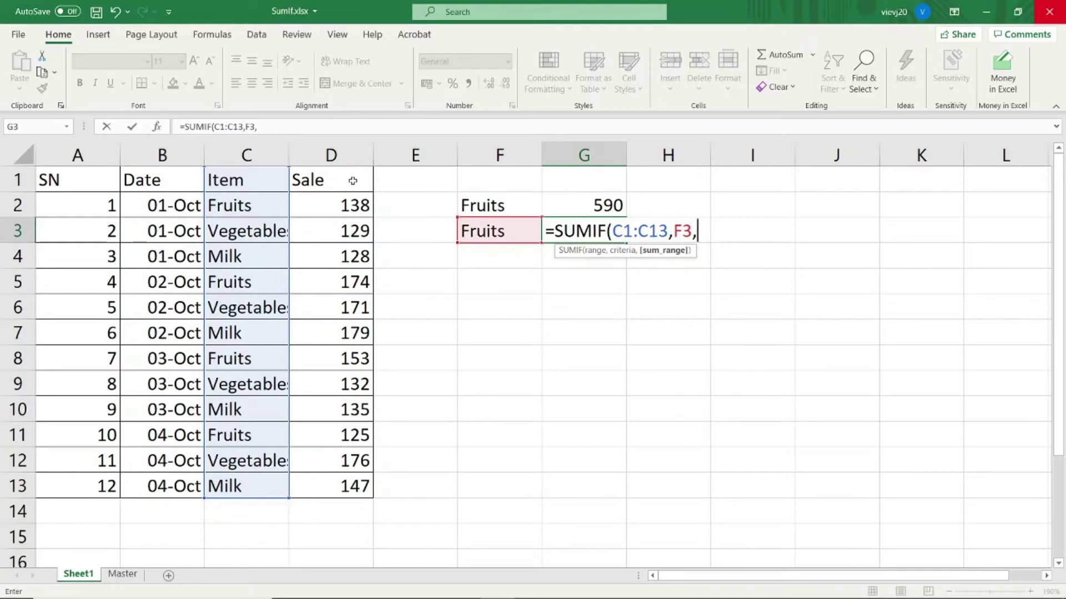
click(348, 176)
drag(321, 437, 325, 479)
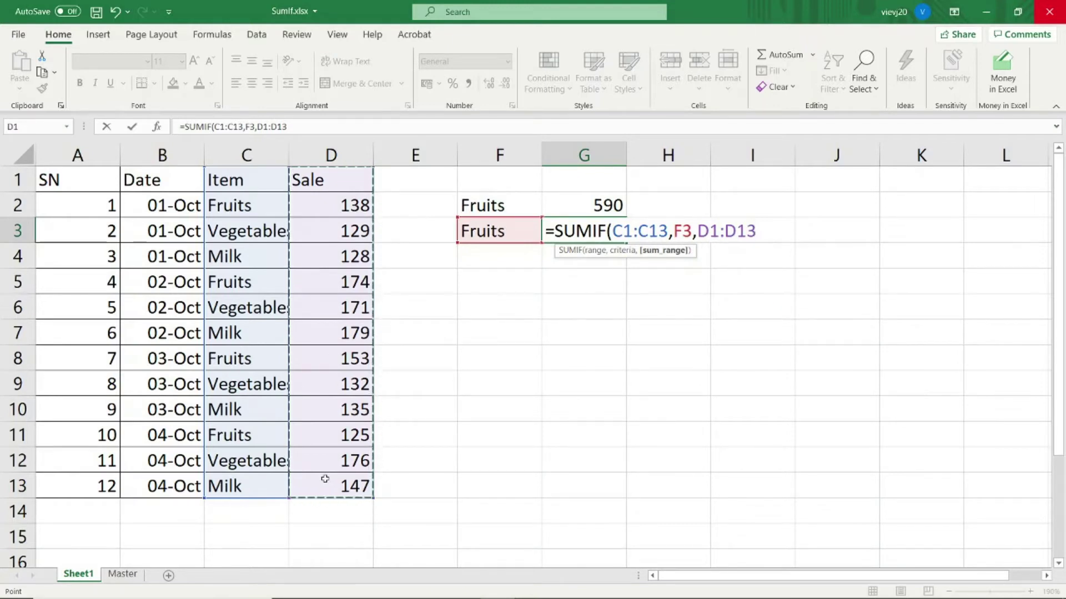
text())
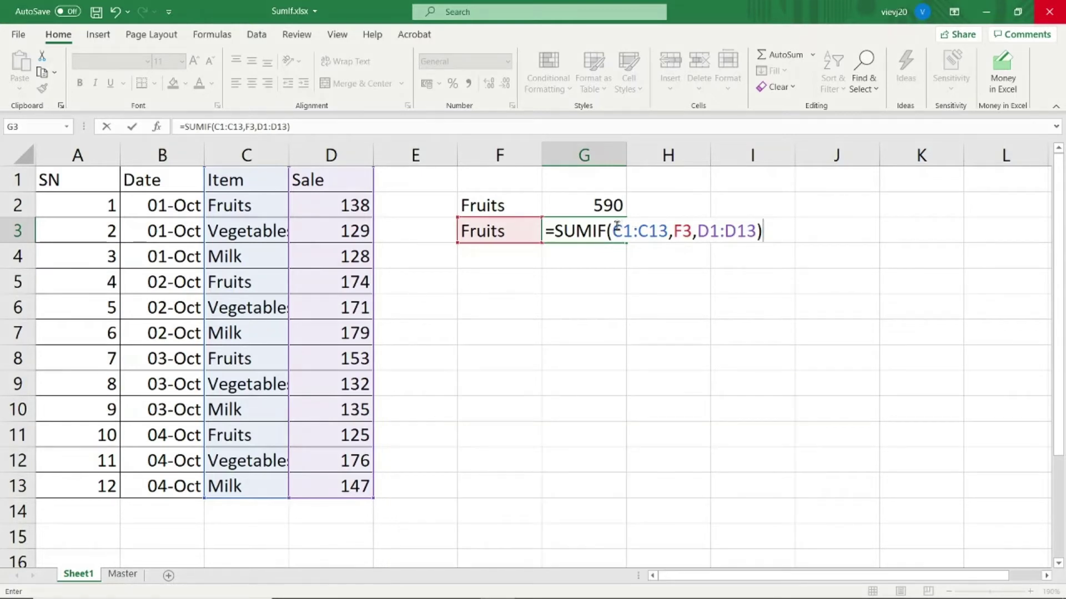
- Make the ranges in G3's SUMIF absolute as $C$1:$C$13 and $D$1:$D$13, with the criteria as $F3, and enter the formula
drag(613, 228, 755, 236)
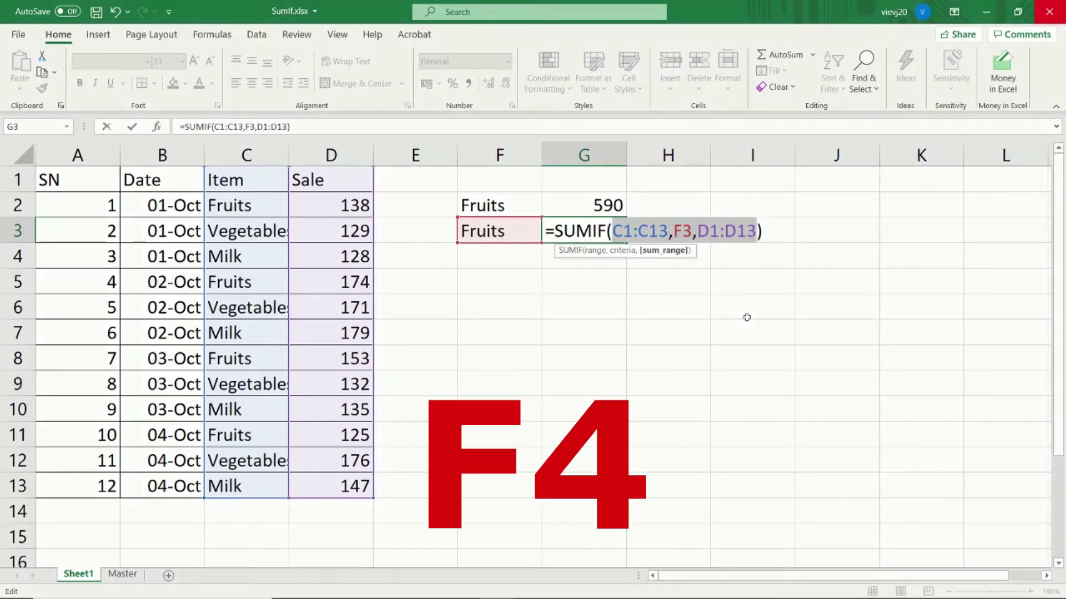
key(F4)
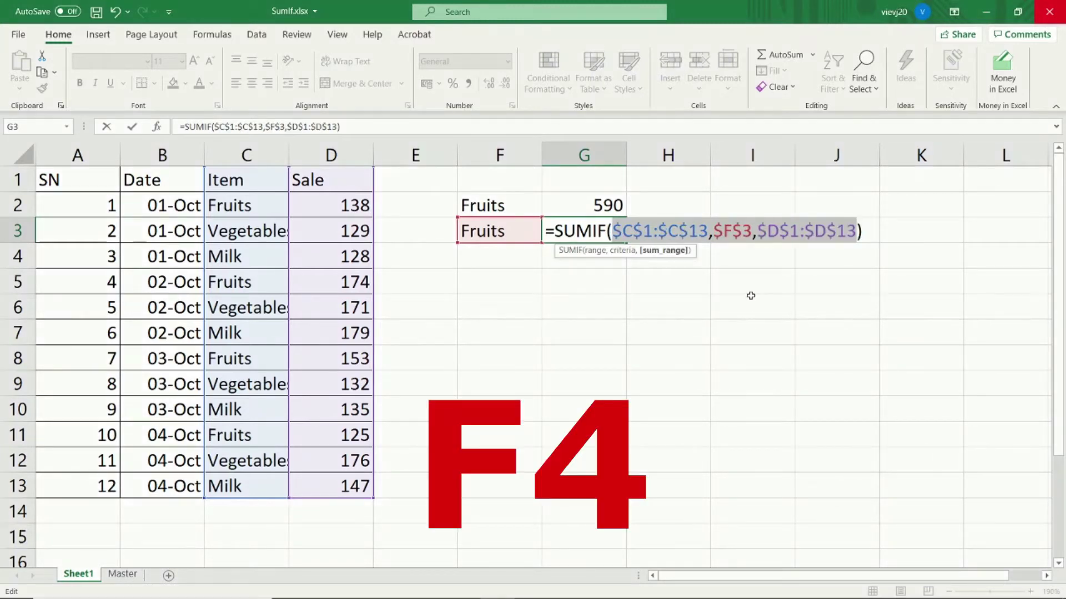
click(741, 230)
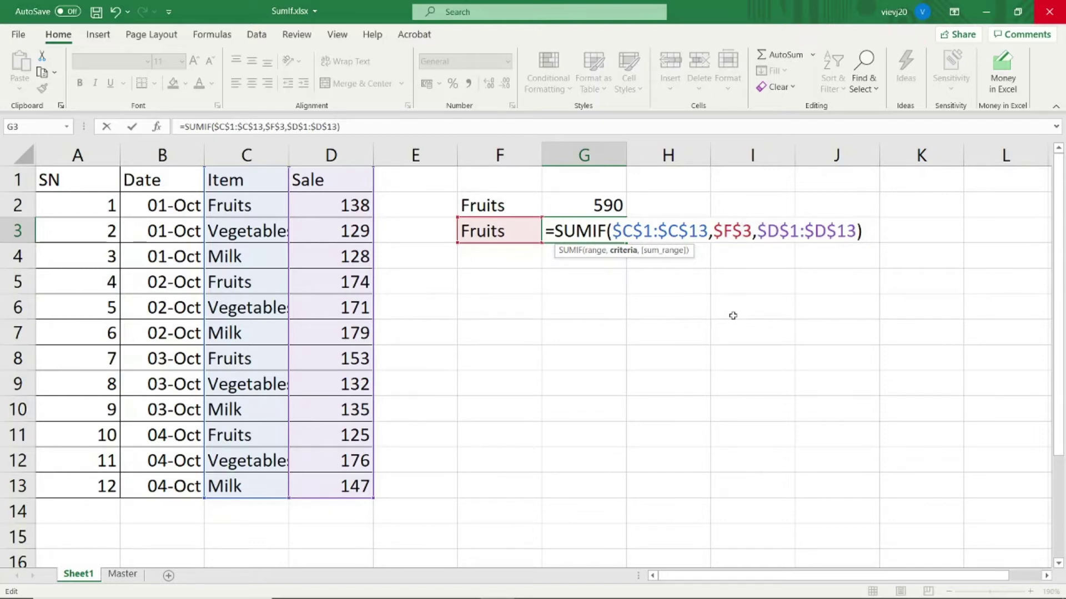
key(BackSpace)
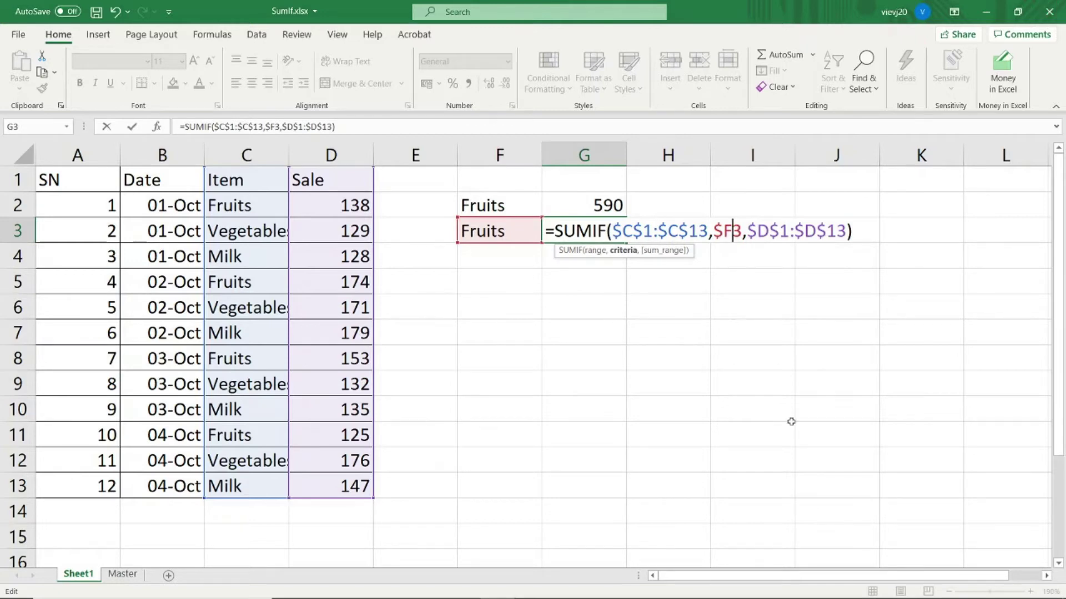
key(Return)
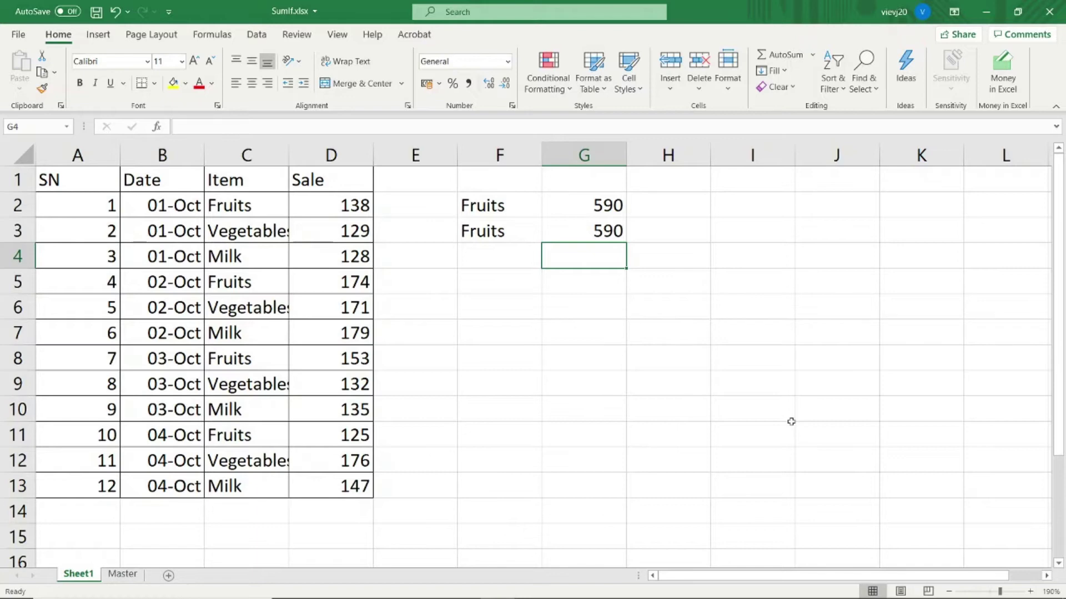
- Change the criteria range in G3's SUMIF to $C$2:$C$13, keep the sum range $D$1:$D$13, and check the mismatched ranges
click(578, 230)
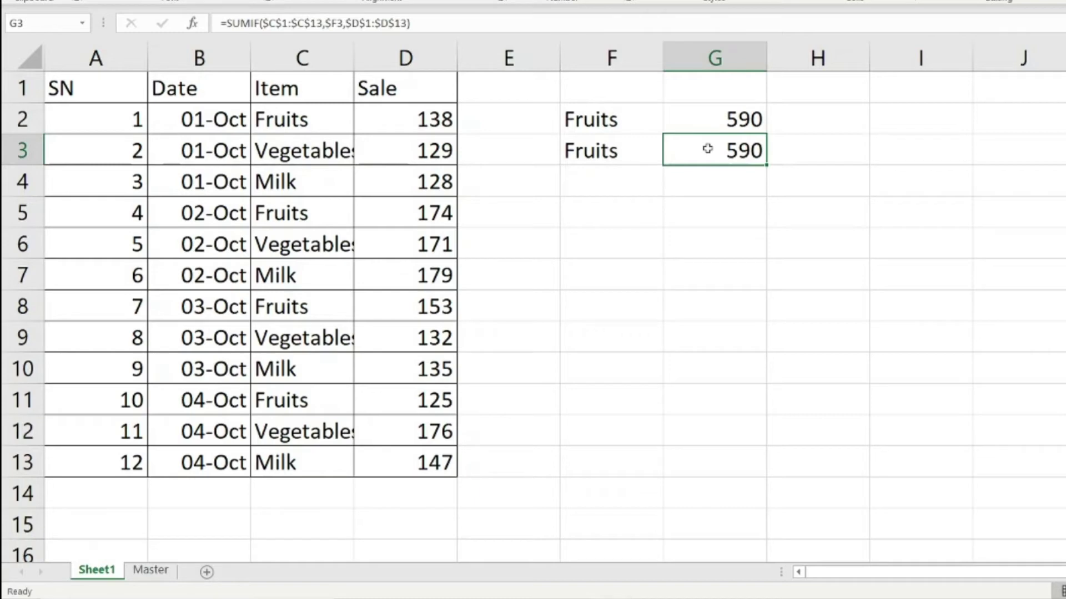
double_click(707, 149)
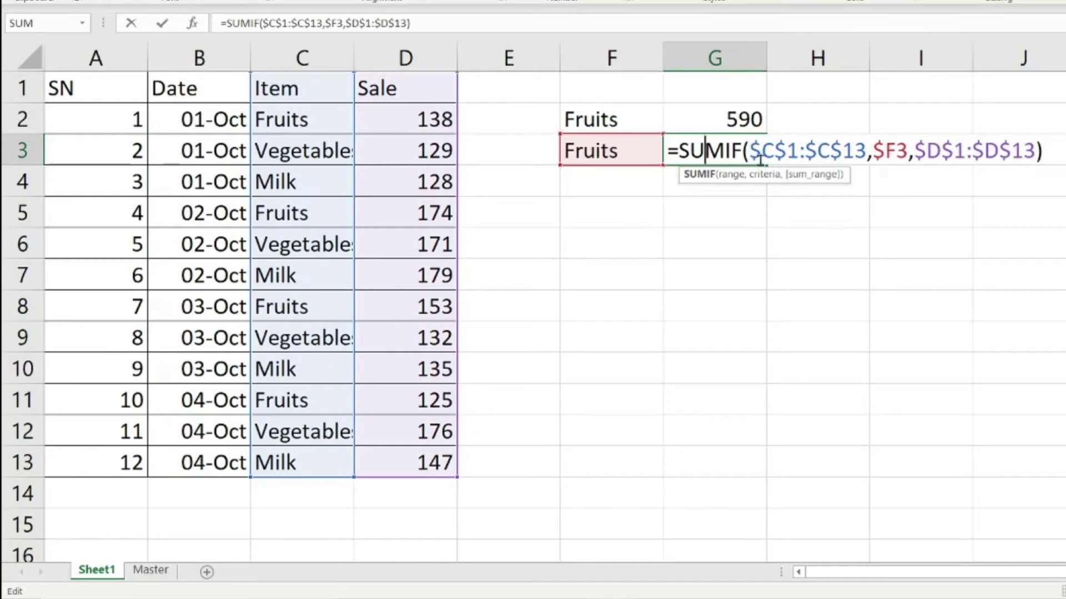
double_click(791, 151)
text(2)
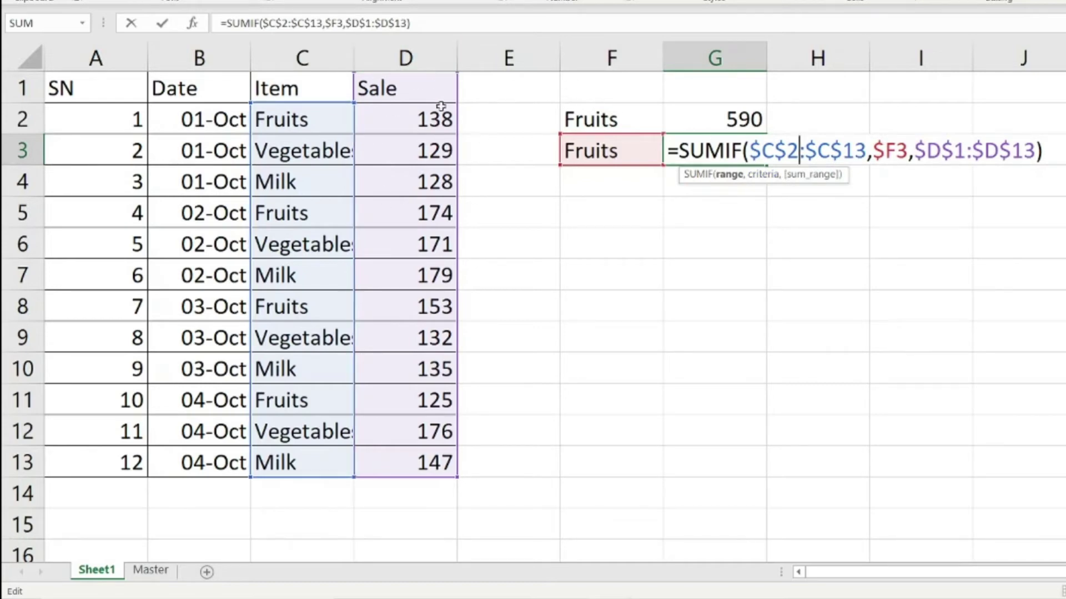
key(Return)
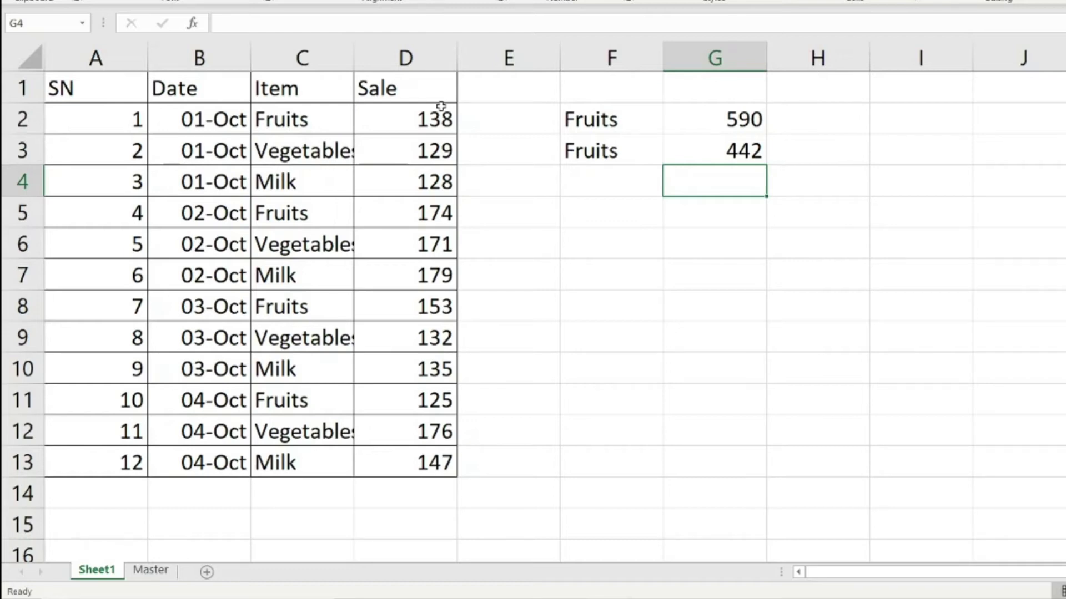
double_click(739, 151)
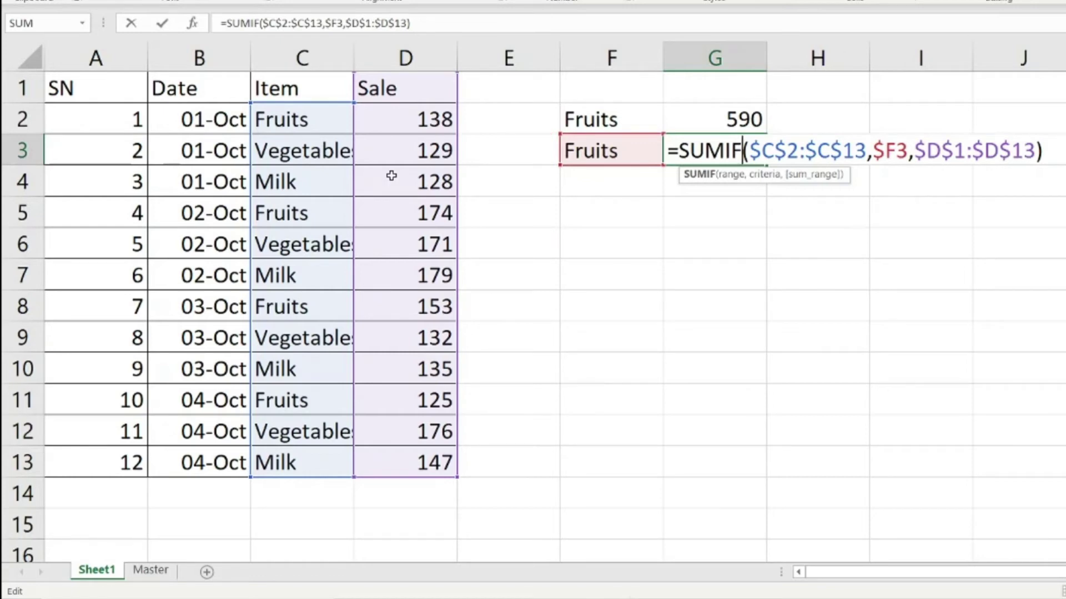
key(ctrl+Return)
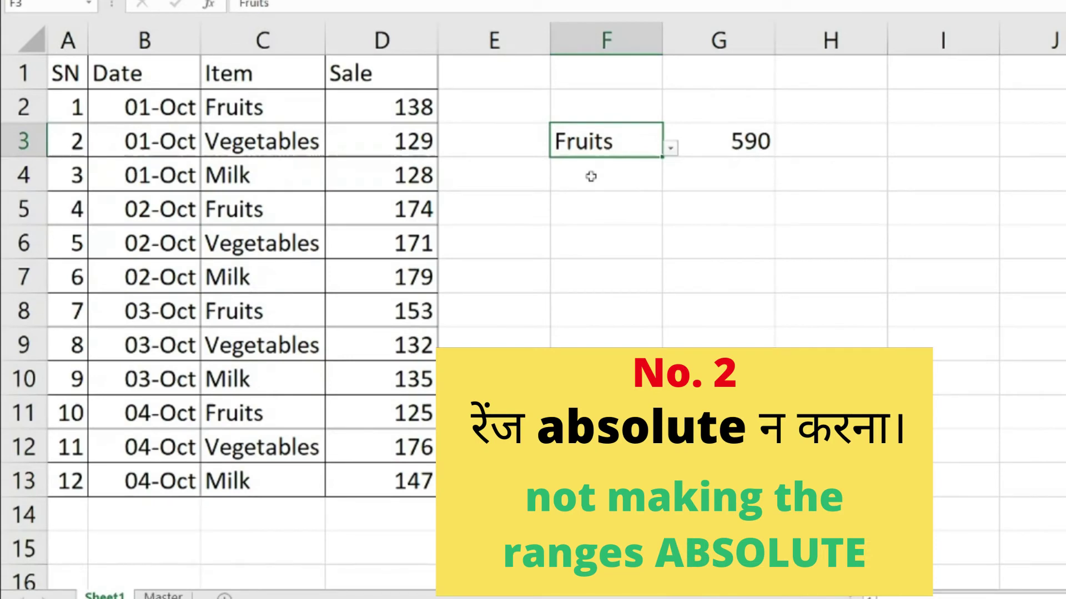
- Review the relative references in G3's SUMIF formula and copy the Fruits label from F3 to F2
key(Right)
key(F2)
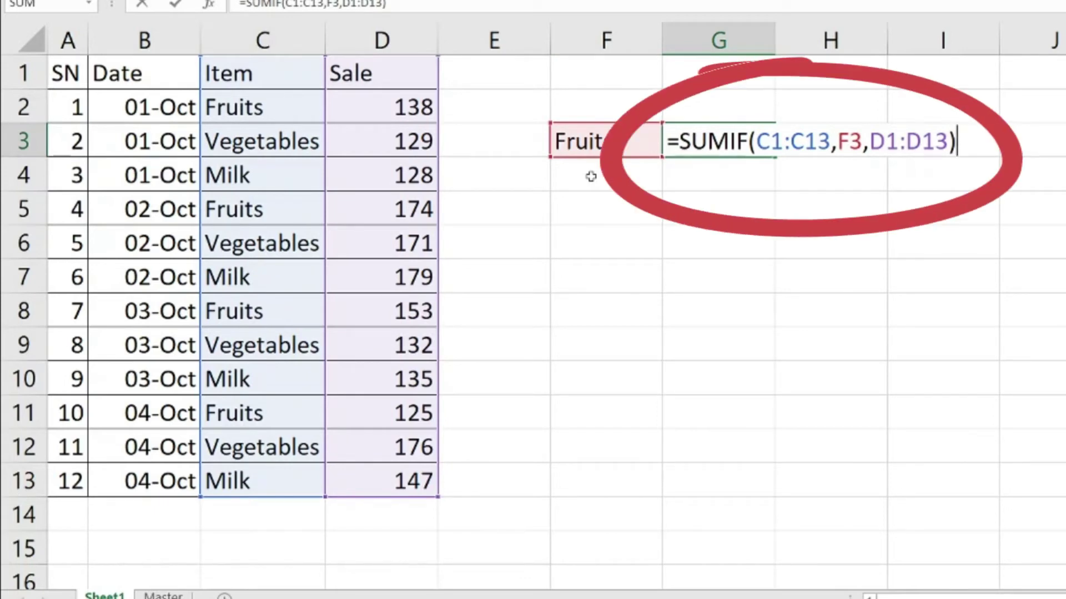
key(ctrl+Return)
key(Left)
key(ctrl+c)
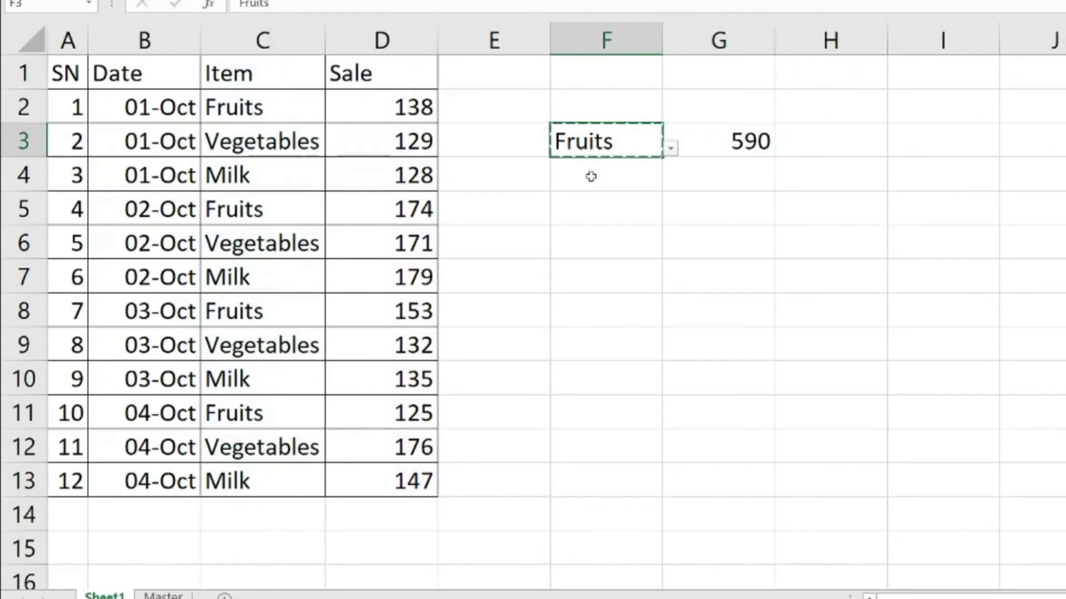
key(Up)
key(ctrl+v)
- Copy the SUMIF formula with relative references from cell G3 up to G2
key(Right)
key(Down)
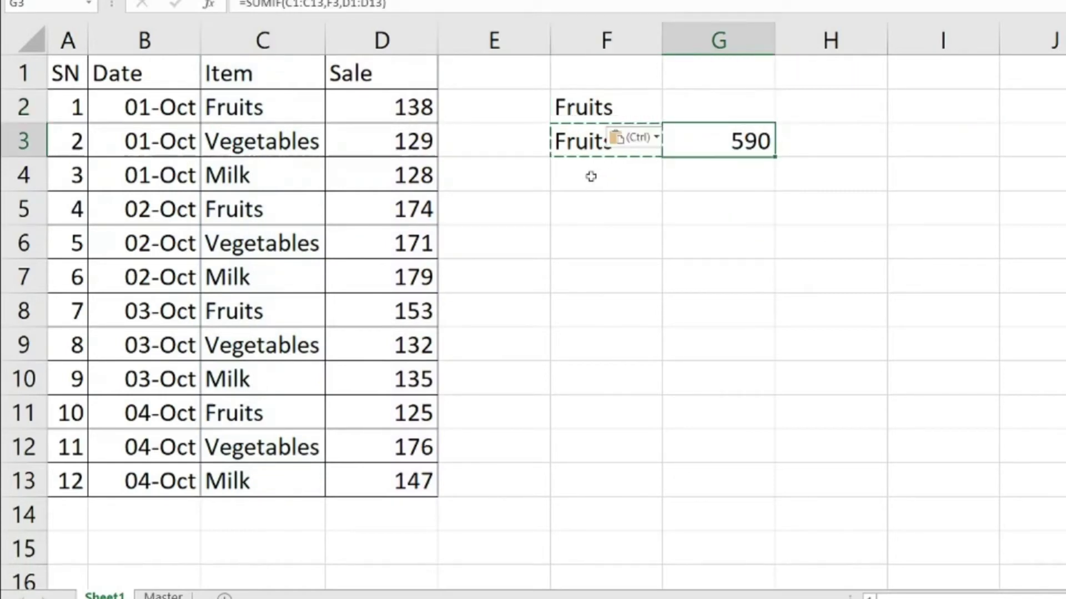
key(ctrl+c)
key(Up)
key(ctrl+v)
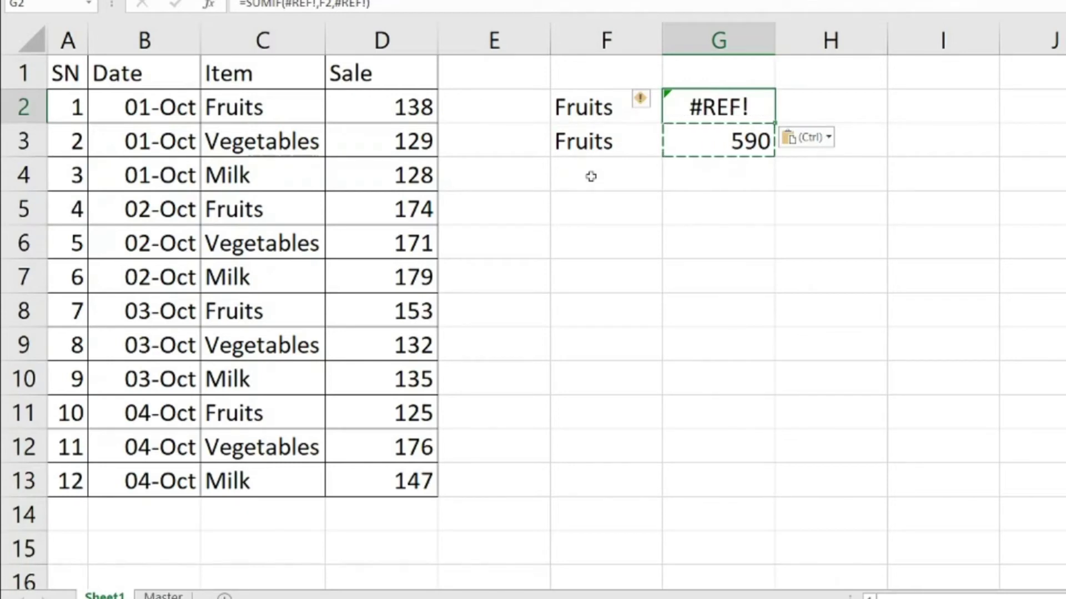
- Compare the references in the SUMIF formulas in G2 and G3, and clear the broken formula from G2
key(F2)
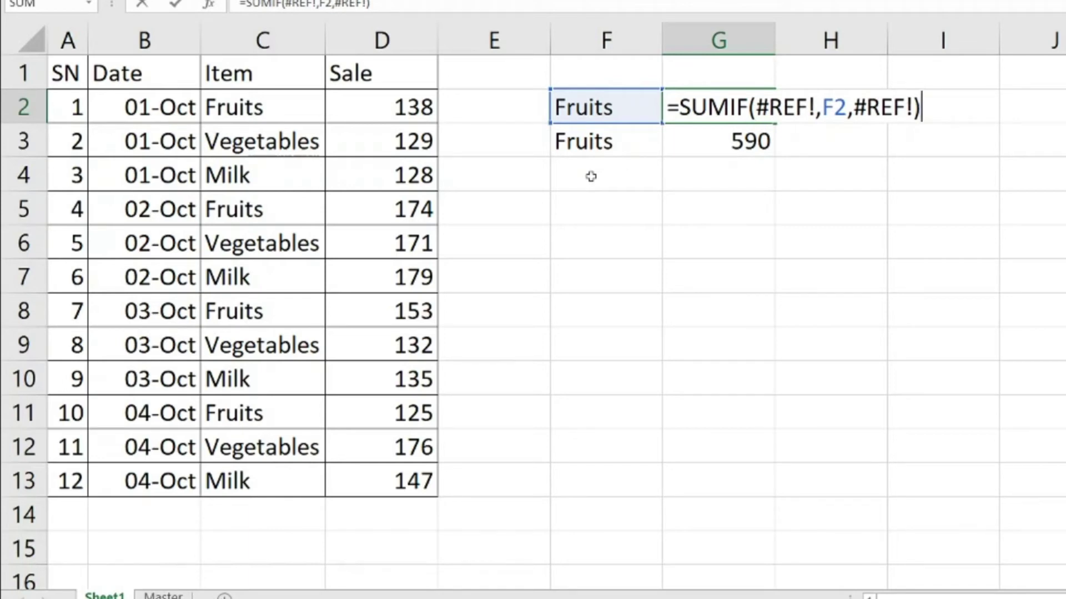
key(ctrl+Return)
key(Down)
key(F2)
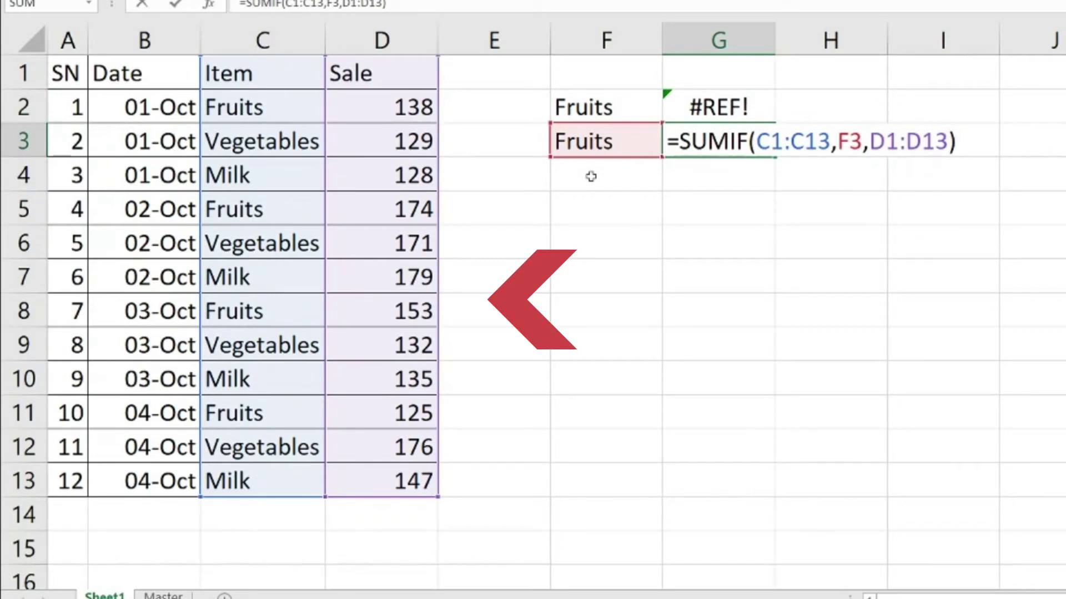
key(shift+Return)
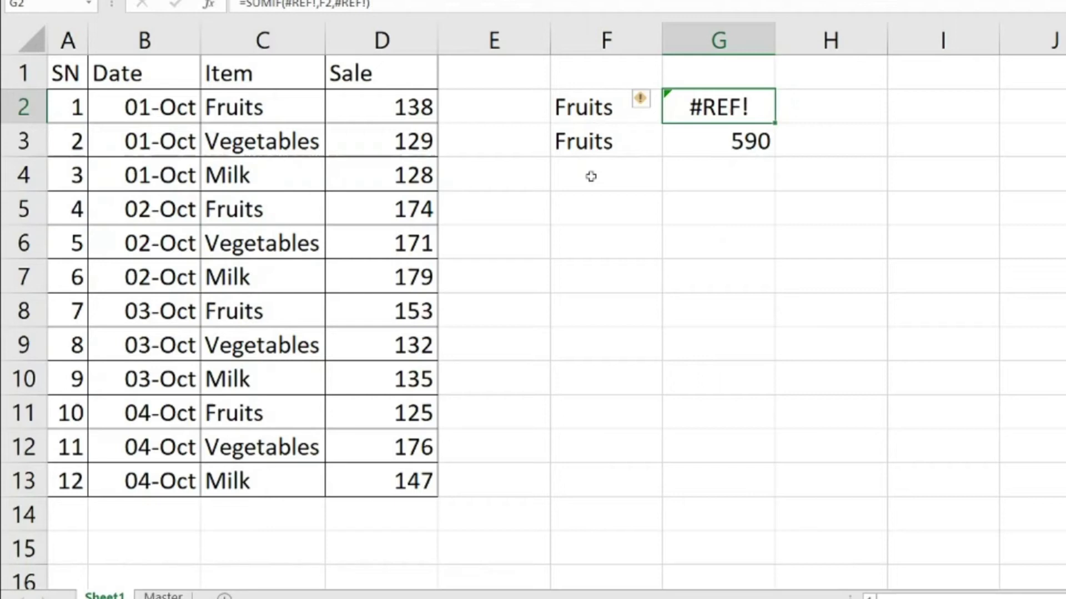
key(Delete)
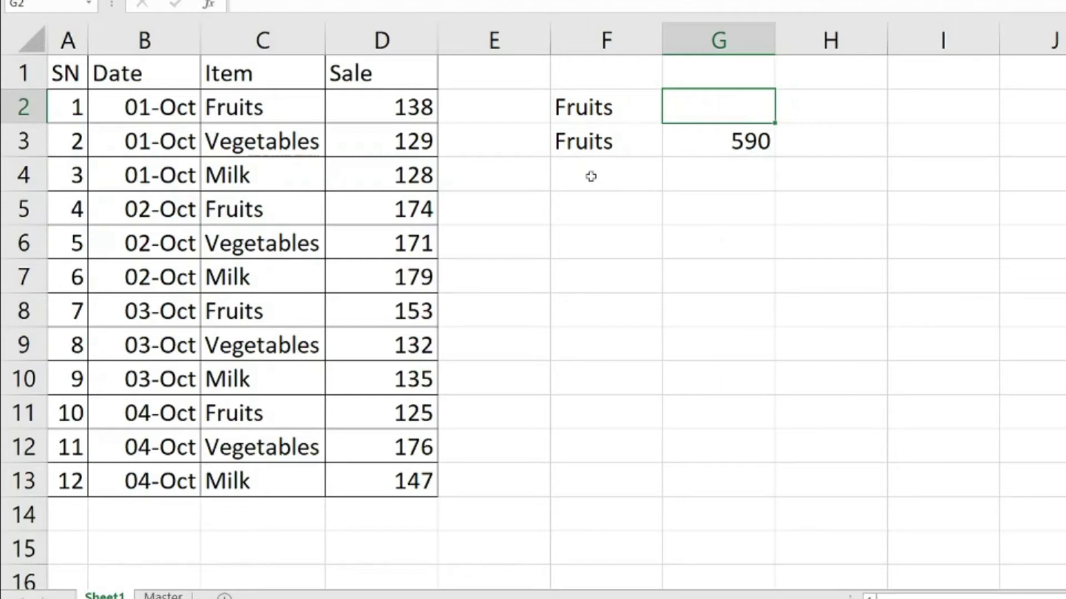
- Make G3's SUMIF ranges absolute as $C$1:$C$13 and $D$1:$D$13, with the criteria as $F3
key(Down)
key(F2)
key(Left)
key(shift+Left)
key(shift+Left)
key(shift+Left)
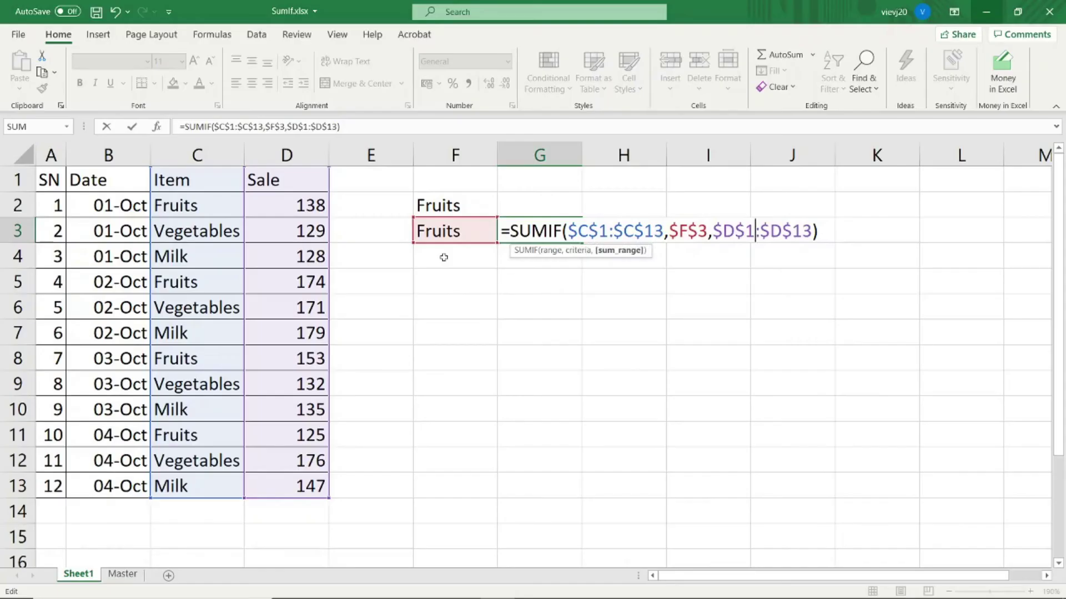
key(Left)
key(Left)
key(Left)
key(Left)
key(Left)
key(Left)
key(Left)
key(shift+Right)
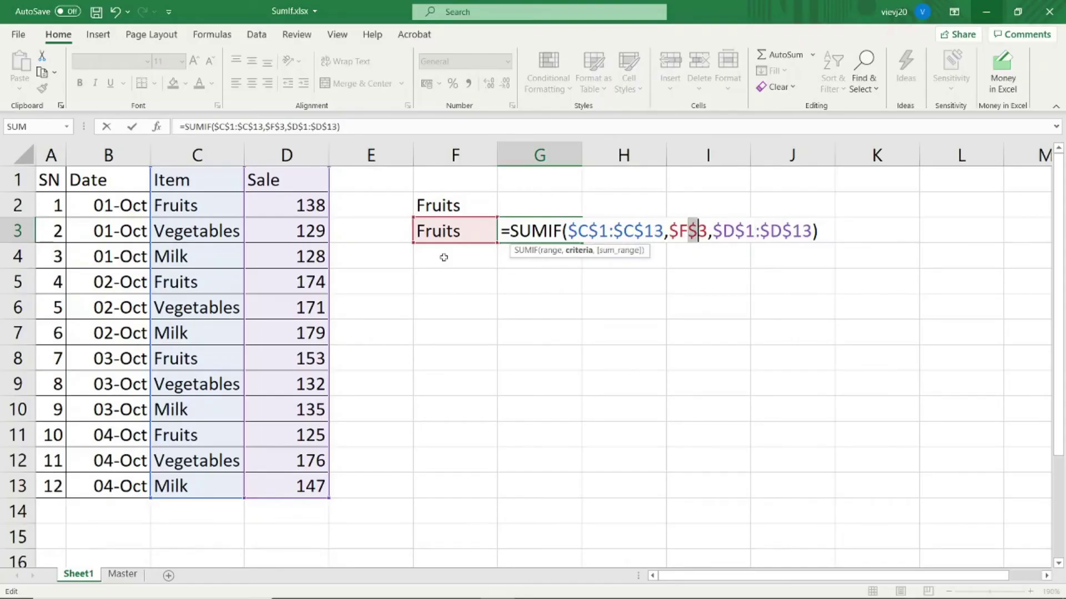
key(Delete)
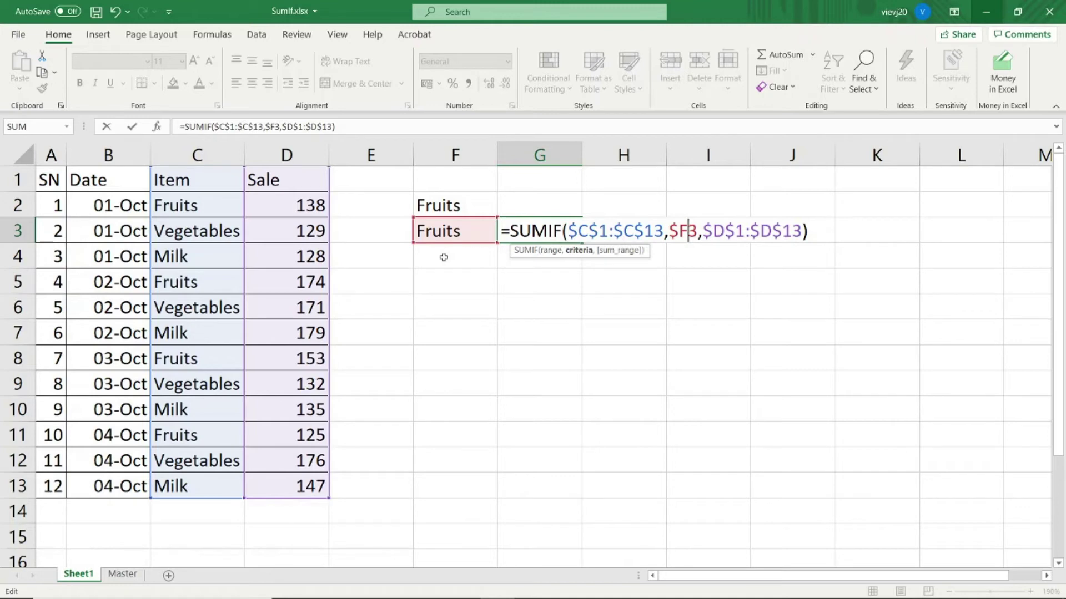
key(Return)
- Copy the SUMIF formula with absolute ranges from G3 up to G2 and check its references
key(Up)
key(ctrl+c)
key(Up)
key(ctrl+v)
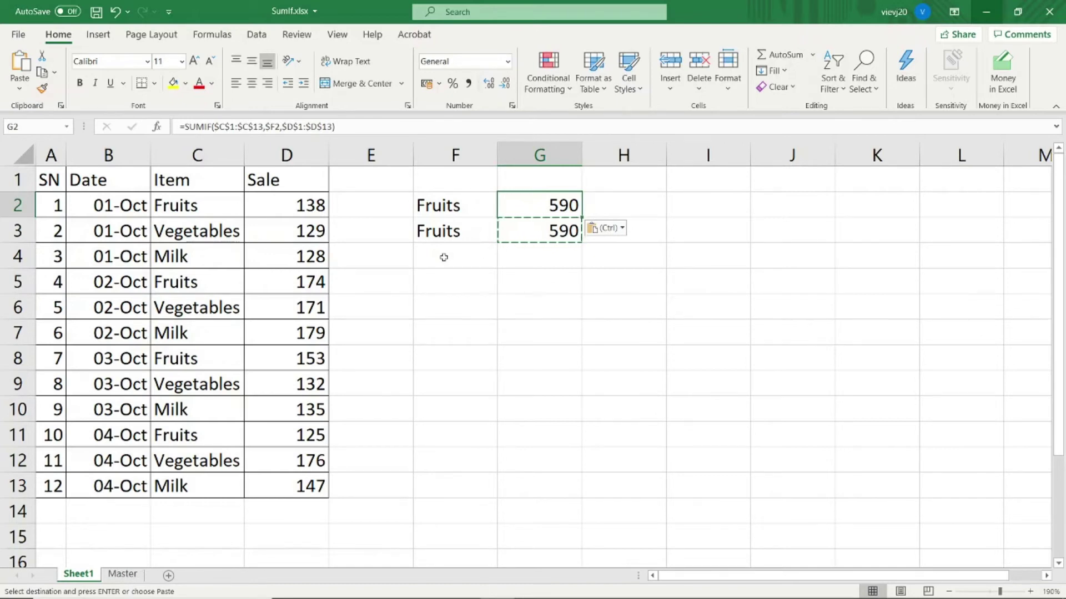
key(F2)
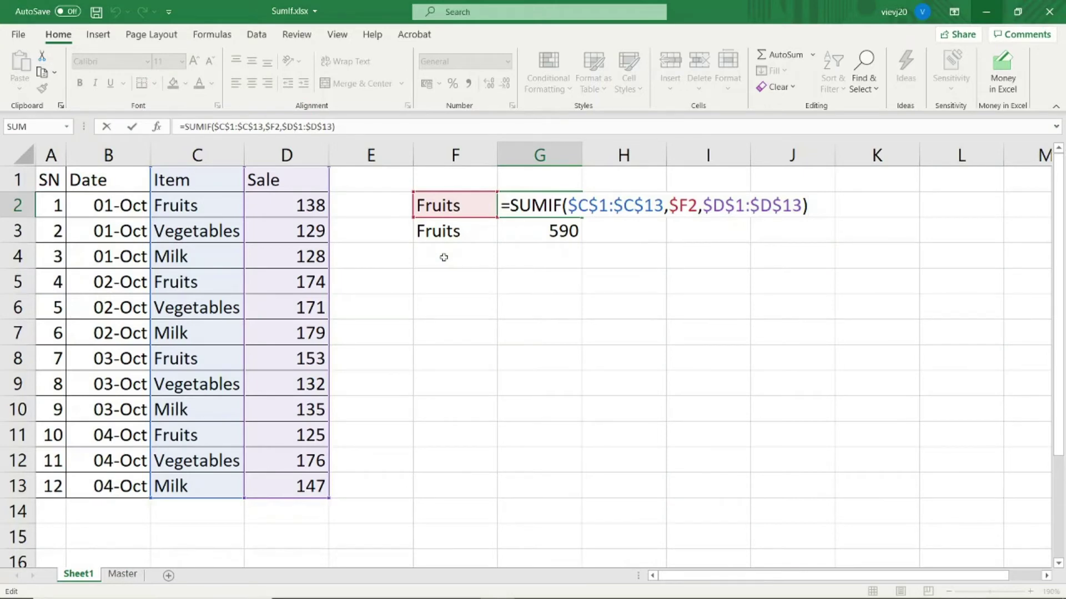
key(ctrl+Return)
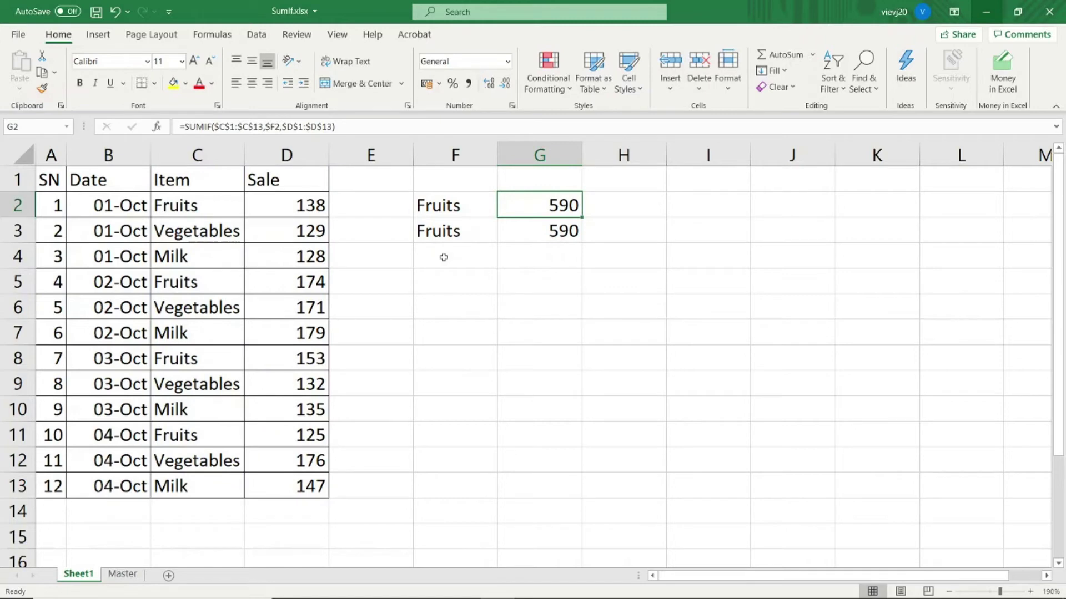
- Enter milk in F4 and fill the SUMIF formula from G3 down to G4
key(Down)
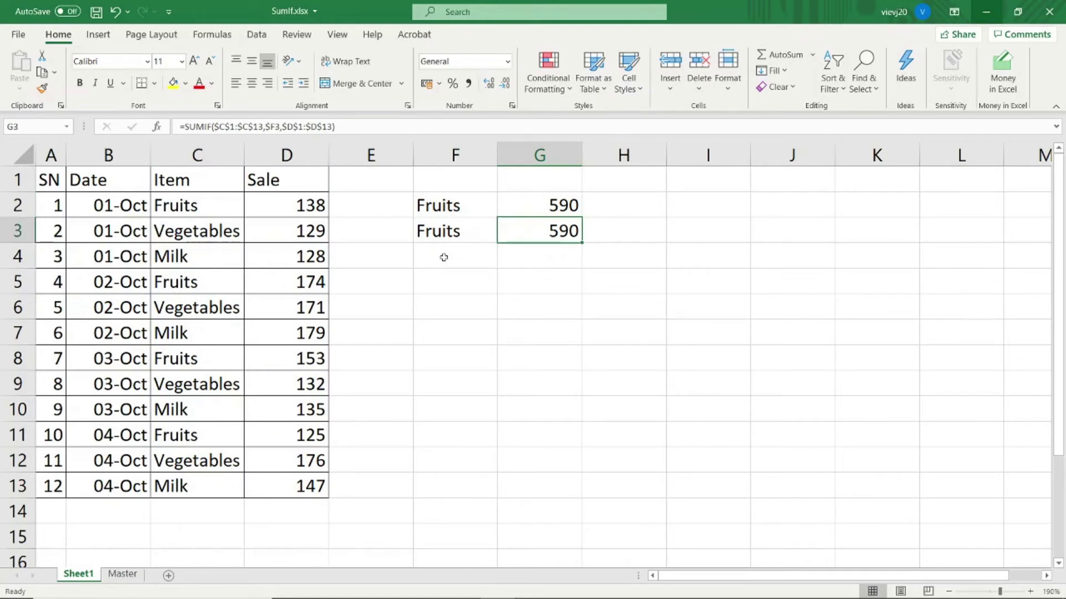
key(Down)
key(Left)
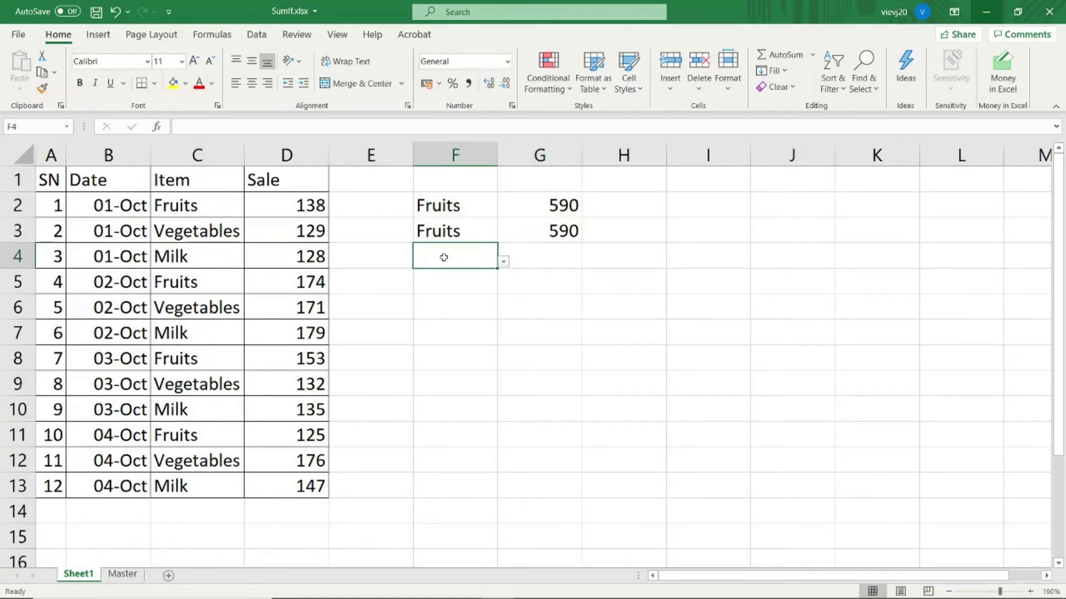
text(milk)
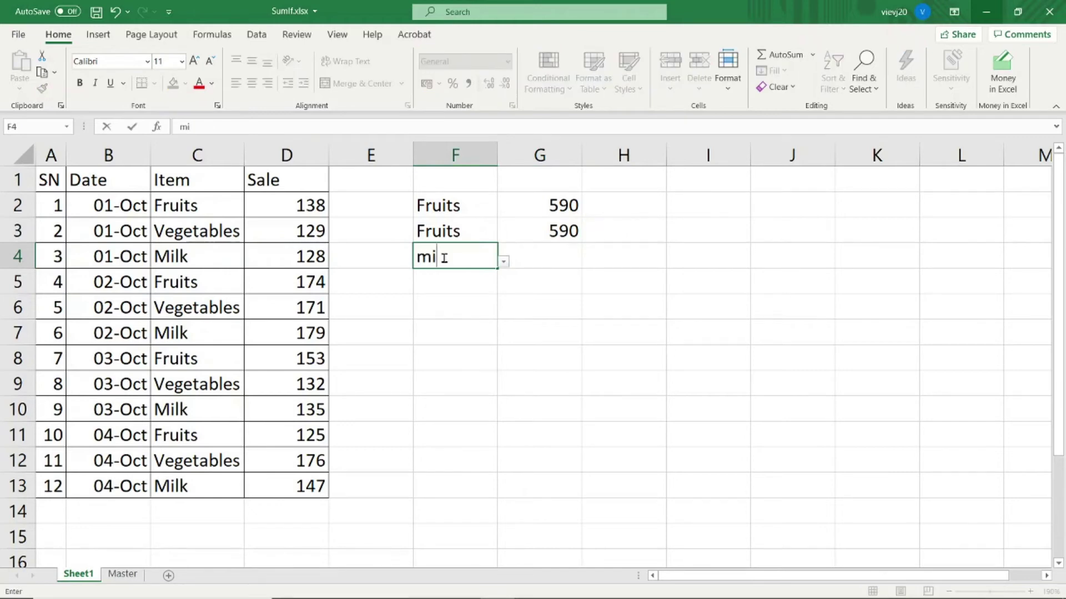
key(Right)
key(shift+Up)
key(ctrl+d)
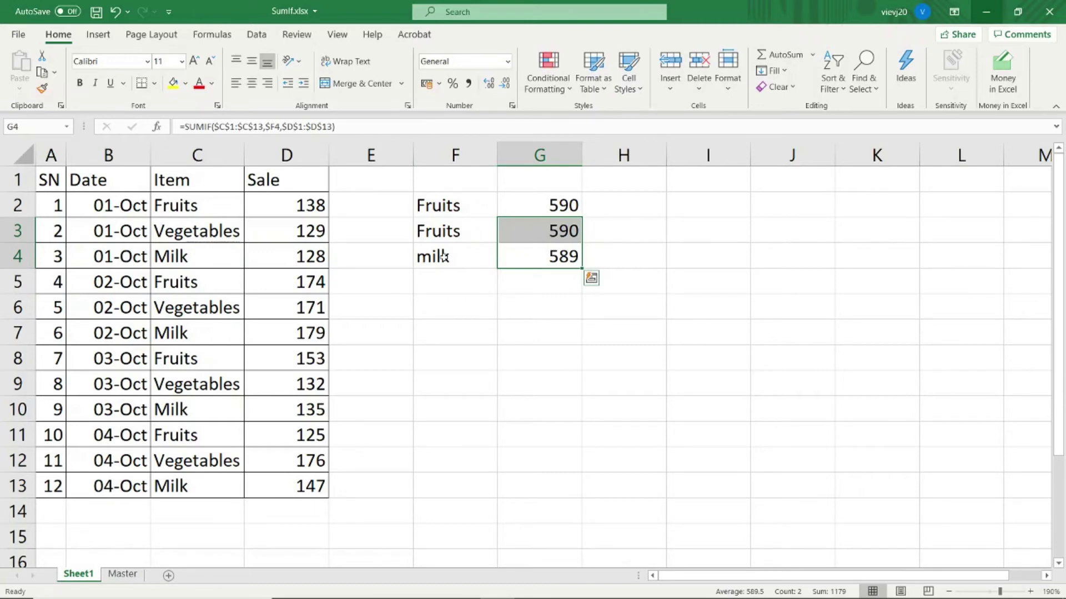
- Replace the item in F4 with vegetables
click(443, 256)
text(vegeta)
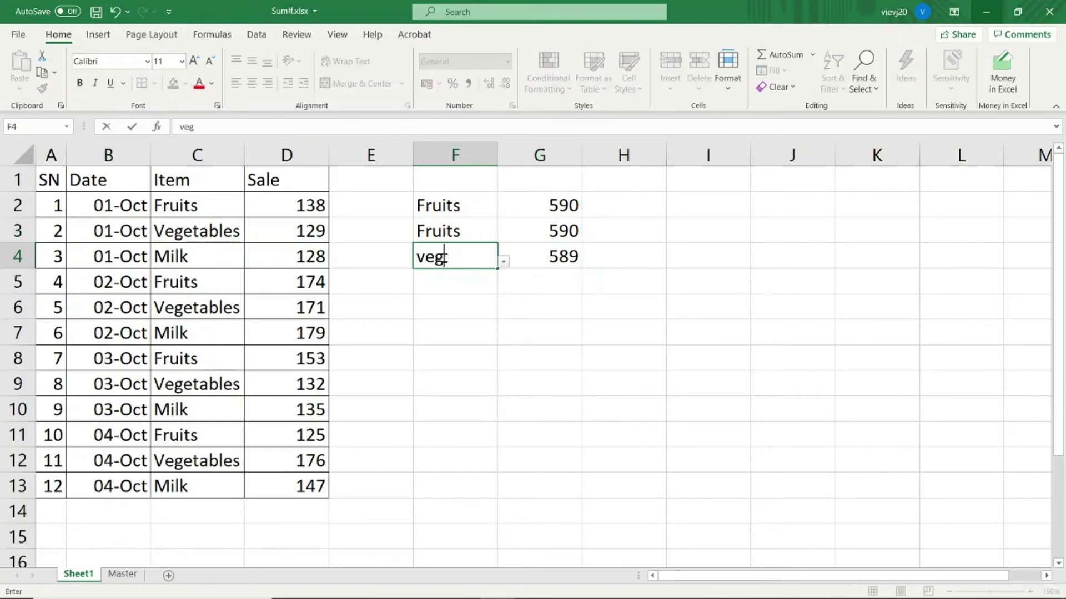
text(bles)
key(Return)
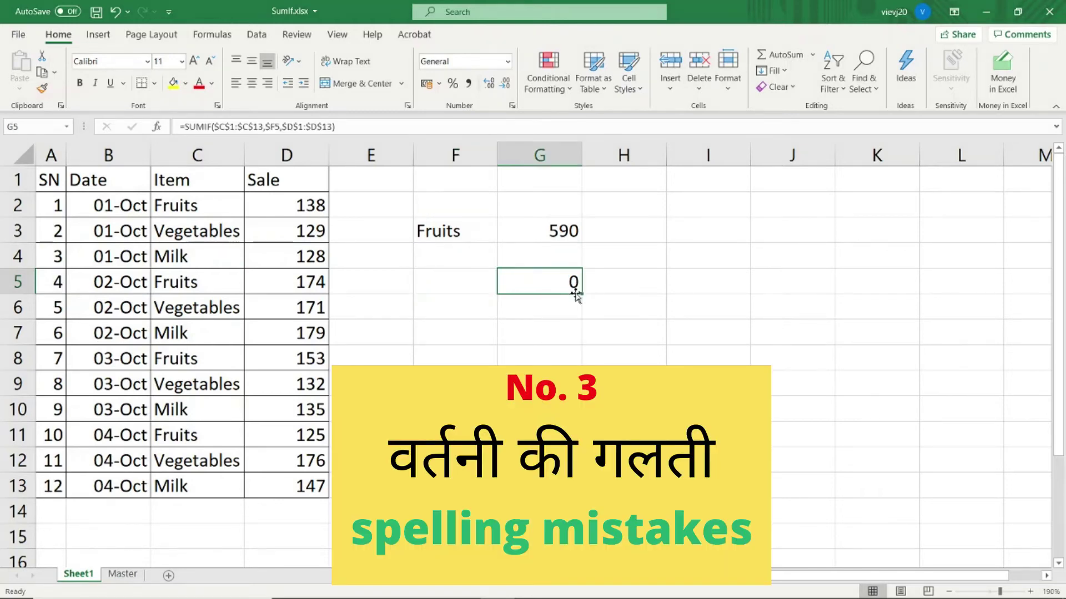
- Enter Fruits in F5 as the criteria for the SUMIF formula in G5
key(Up)
key(Up)
key(ctrl+c)
key(Down)
key(Down)
key(Escape)
key(Left)
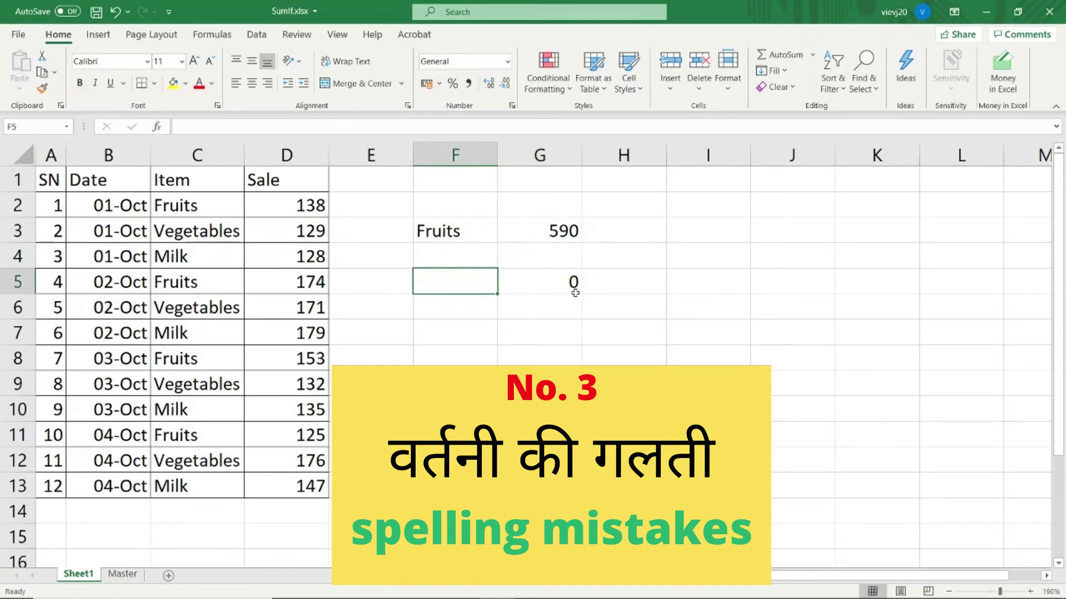
text(Fu)
key(BackSpace)
text(ruits)
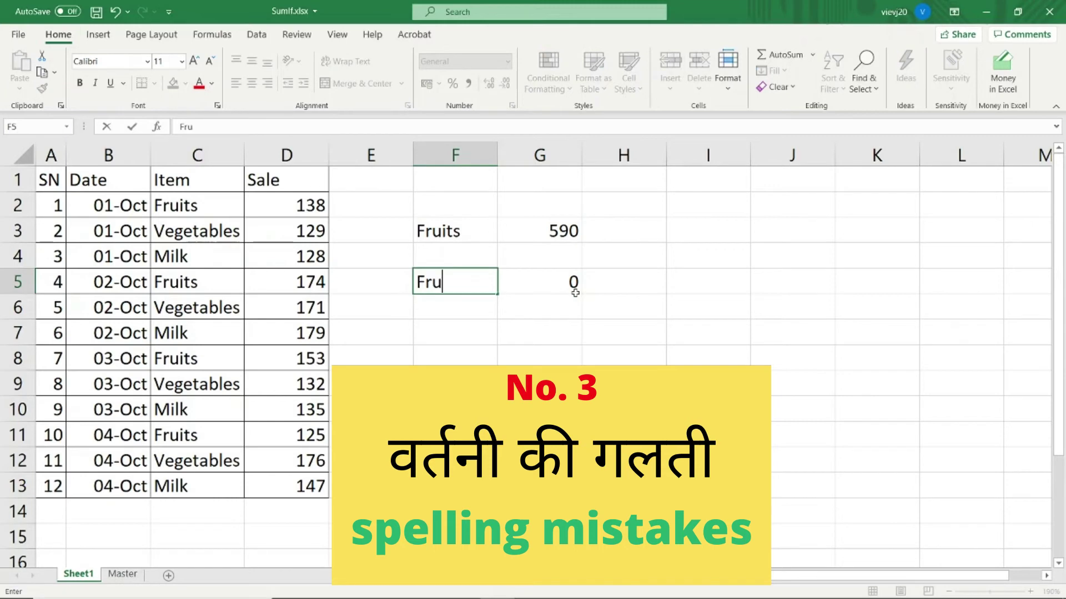
key(Return)
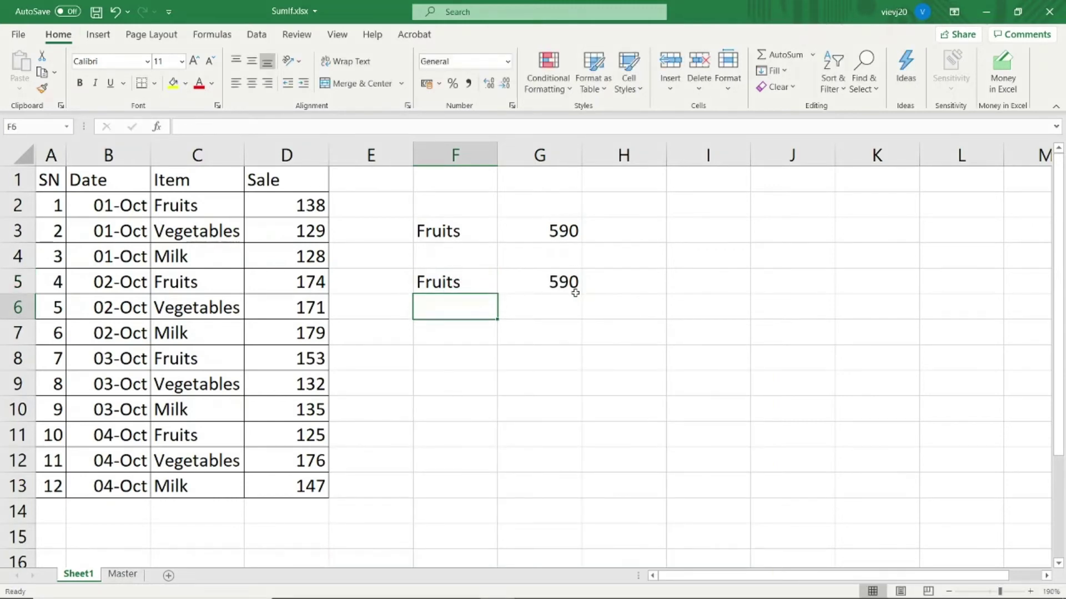
- Remove the last letter of Fruits in F5 to test a misspelled criteria, and undo the change
key(Up)
key(F2)
key(BackSpace)
key(Return)
key(Up)
key(ctrl+z)
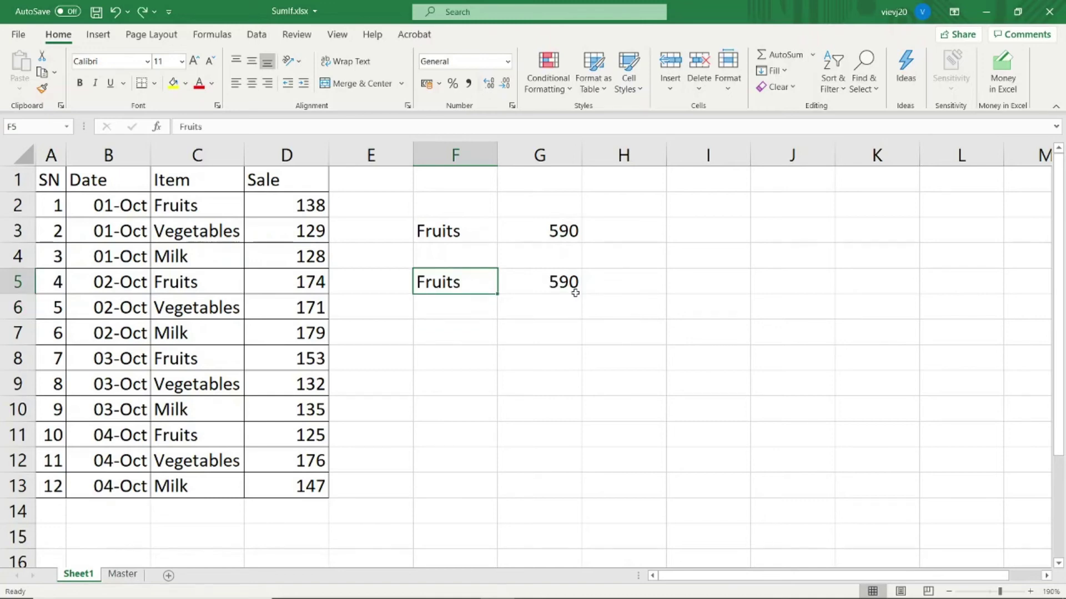
key(F2)
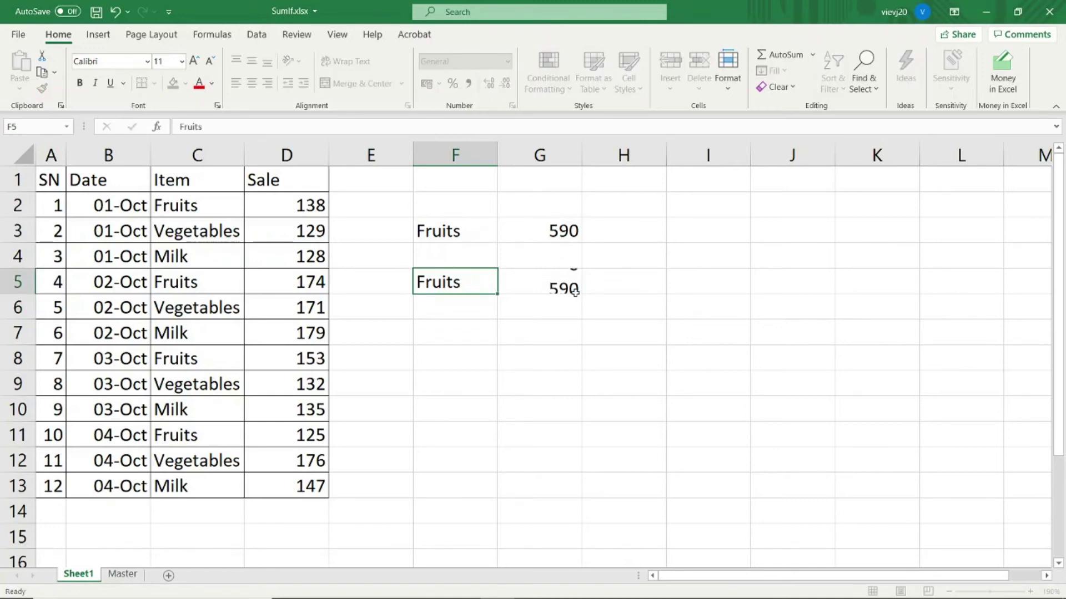
key(Return)
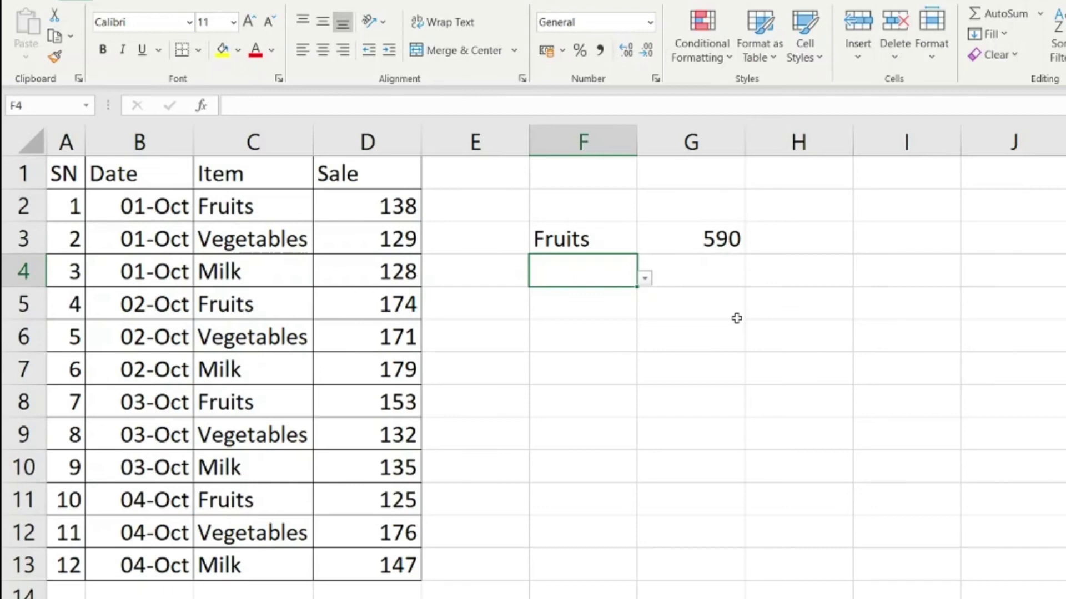
- Try to enter the misspelled item fruit in the validated cell F3, and cancel the entry
key(Up)
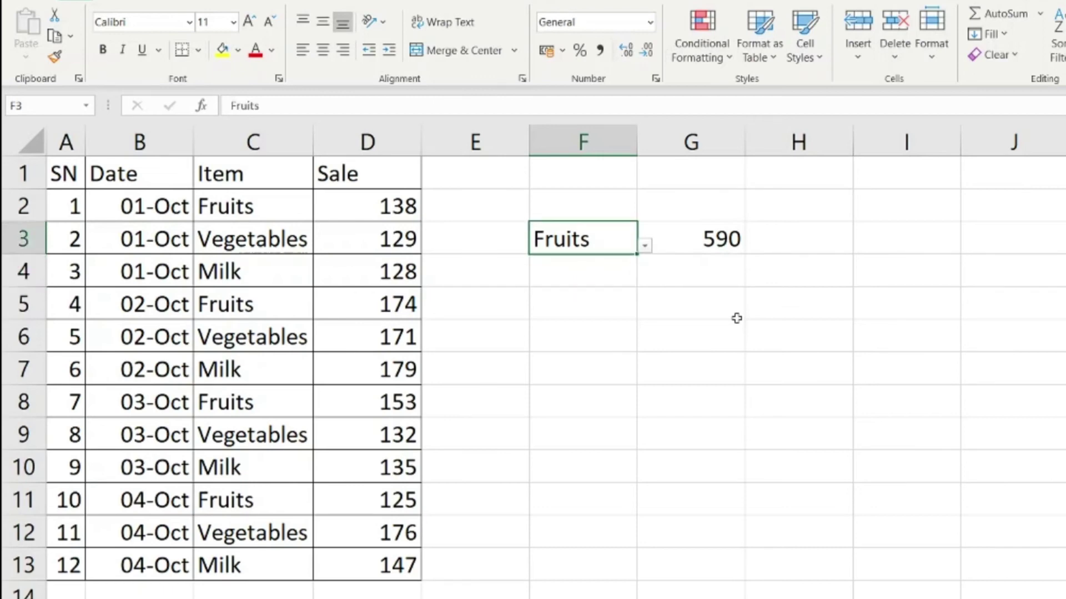
text(fruit)
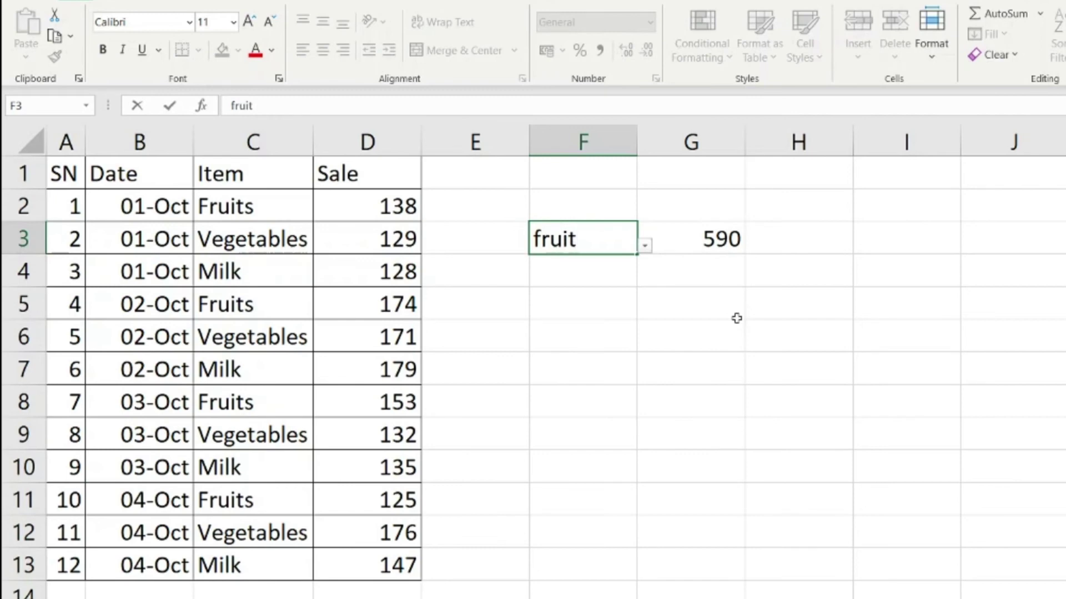
key(Return)
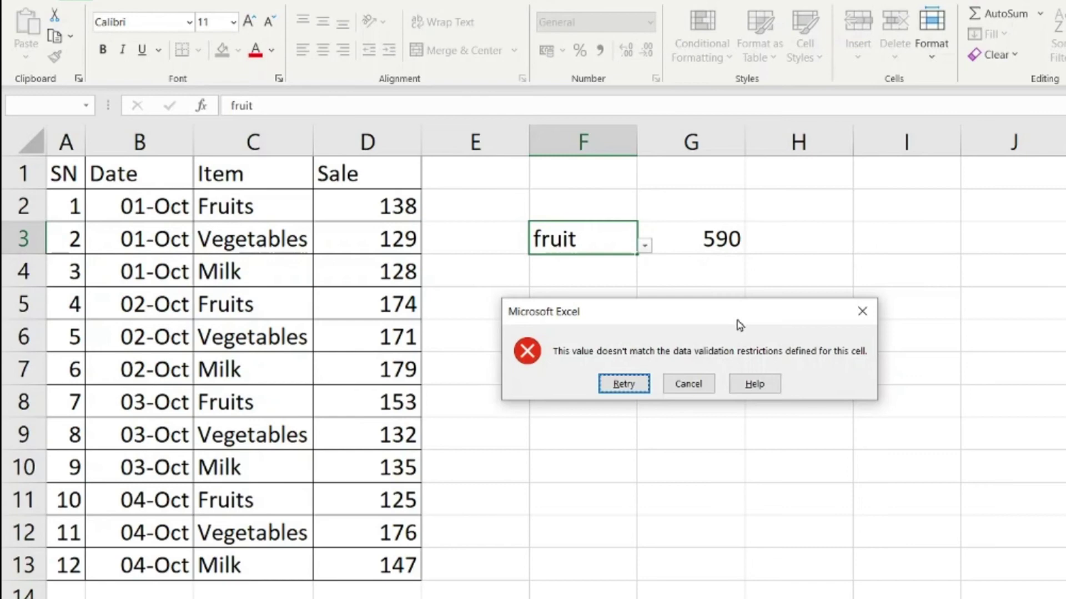
key(Escape)
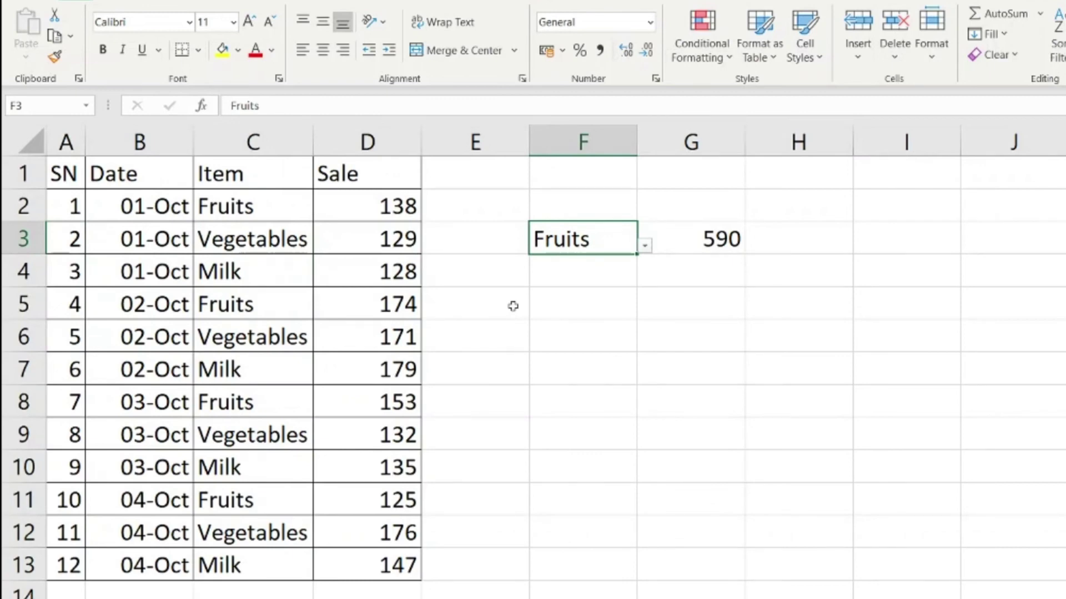
- Set the criteria item in F3 to Milk
text(Milk)
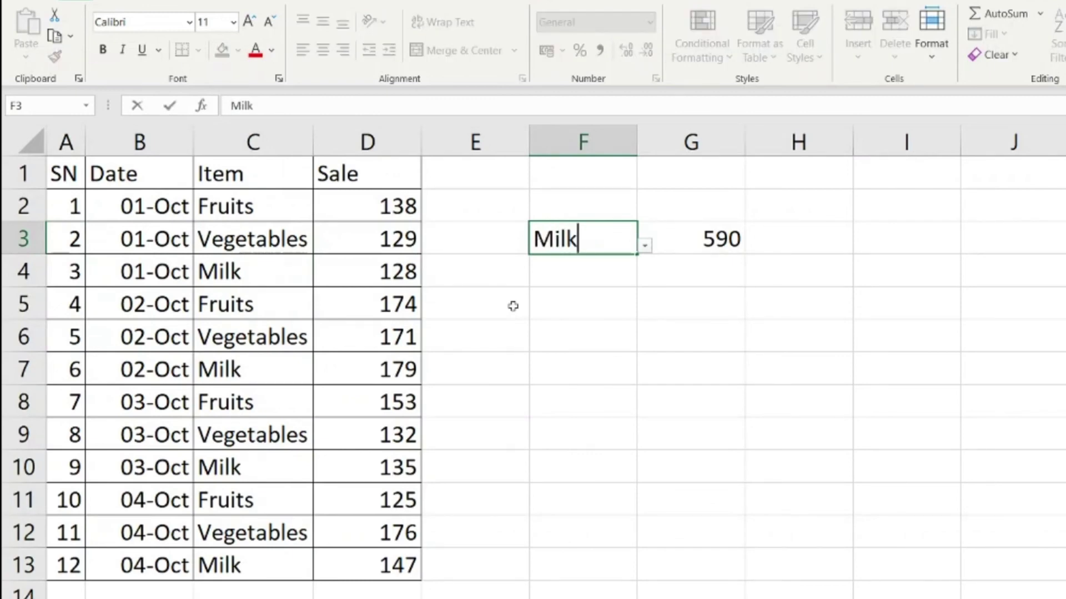
key(Return)
key(Up)
- Replace the item in F3 with Vegetables and fit column F's width to its contents
key(F2)
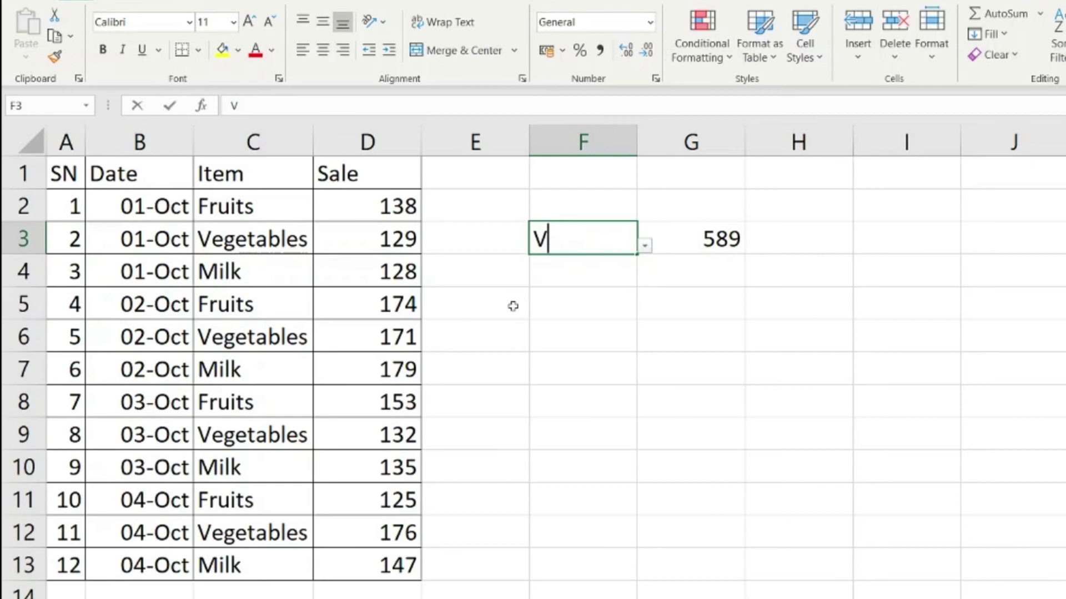
key(BackSpace)
key(BackSpace)
key(BackSpace)
key(BackSpace)
text(Vegetables)
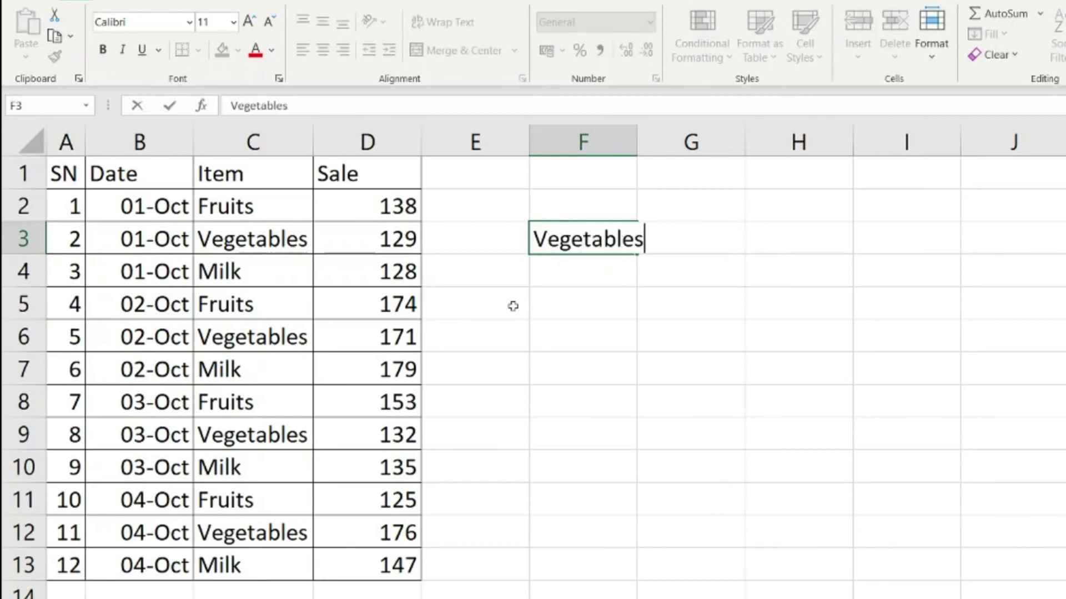
key(Return)
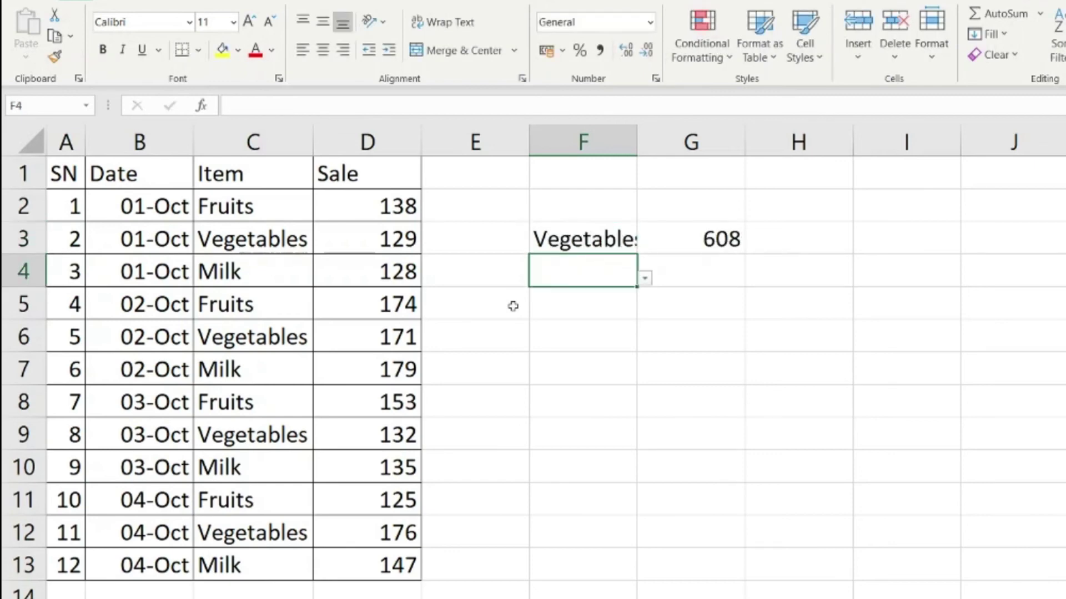
double_click(637, 132)
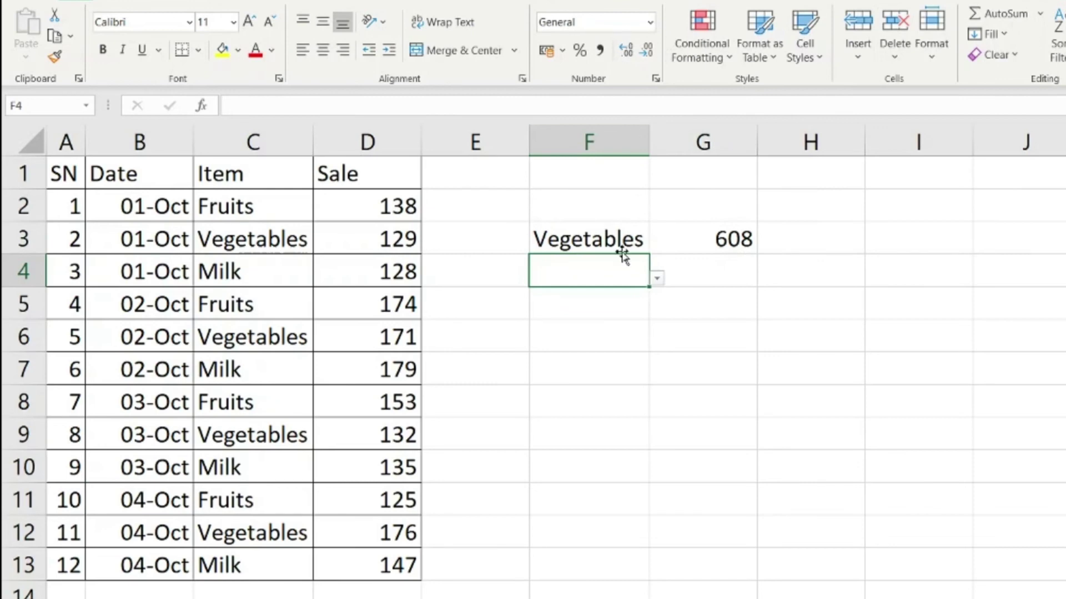
- Choose Fruits and after it Milk from the data validation list in F3
click(604, 241)
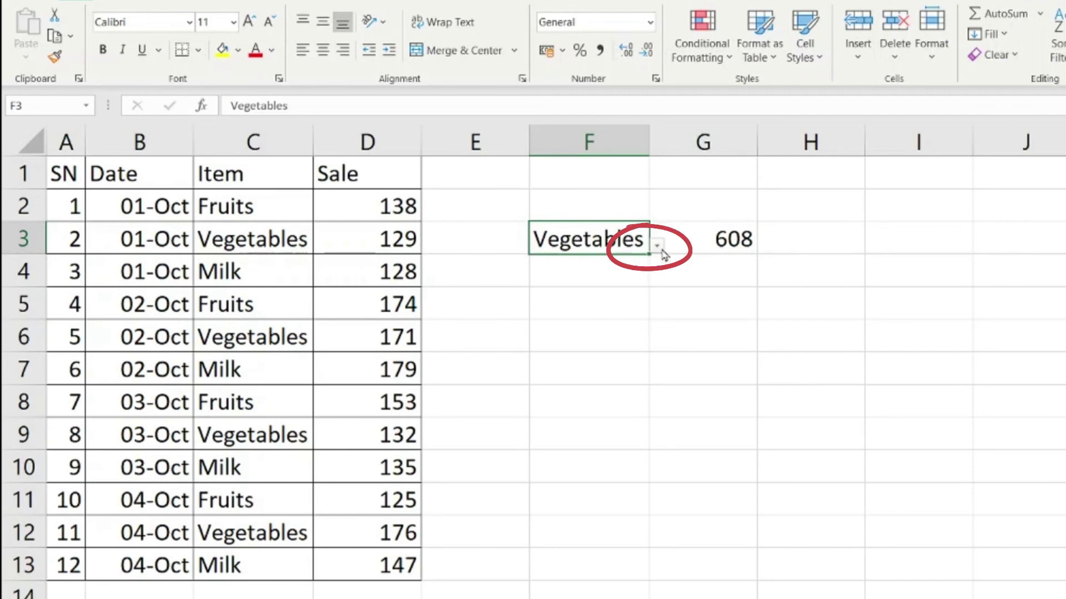
click(657, 245)
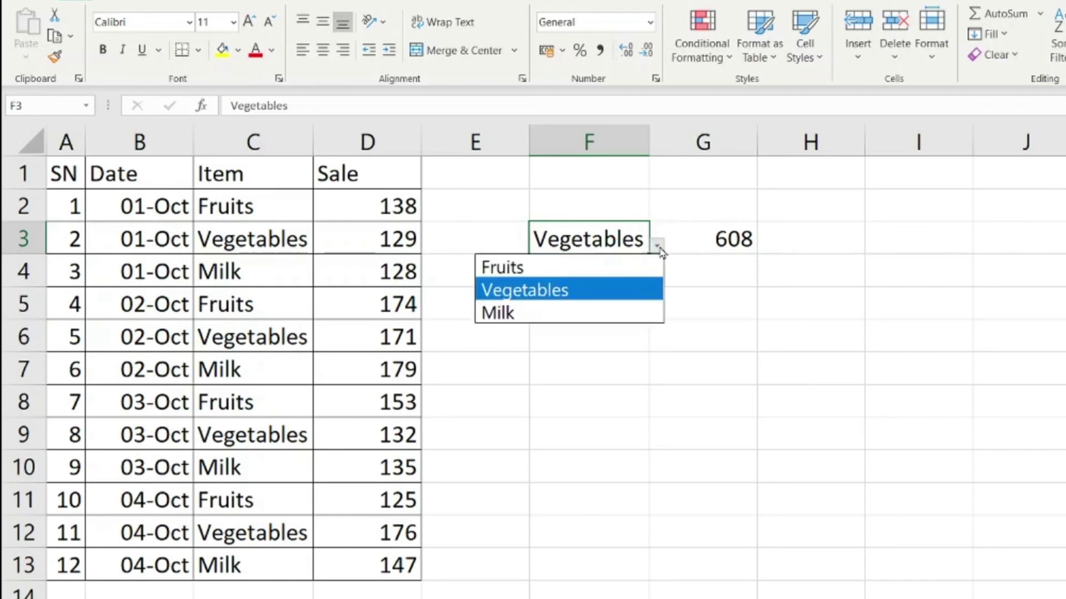
click(635, 268)
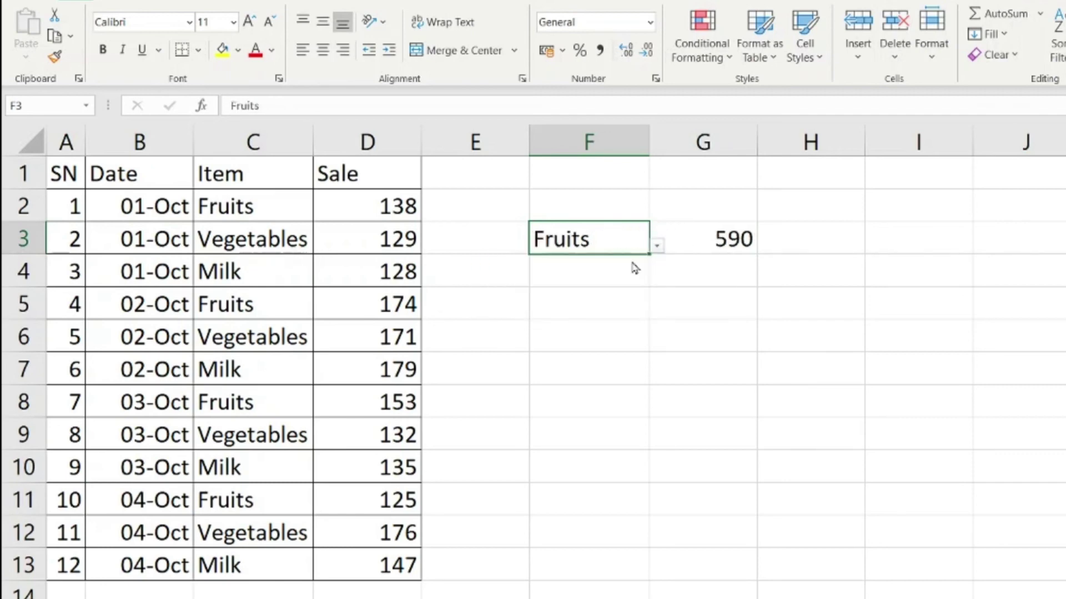
click(657, 247)
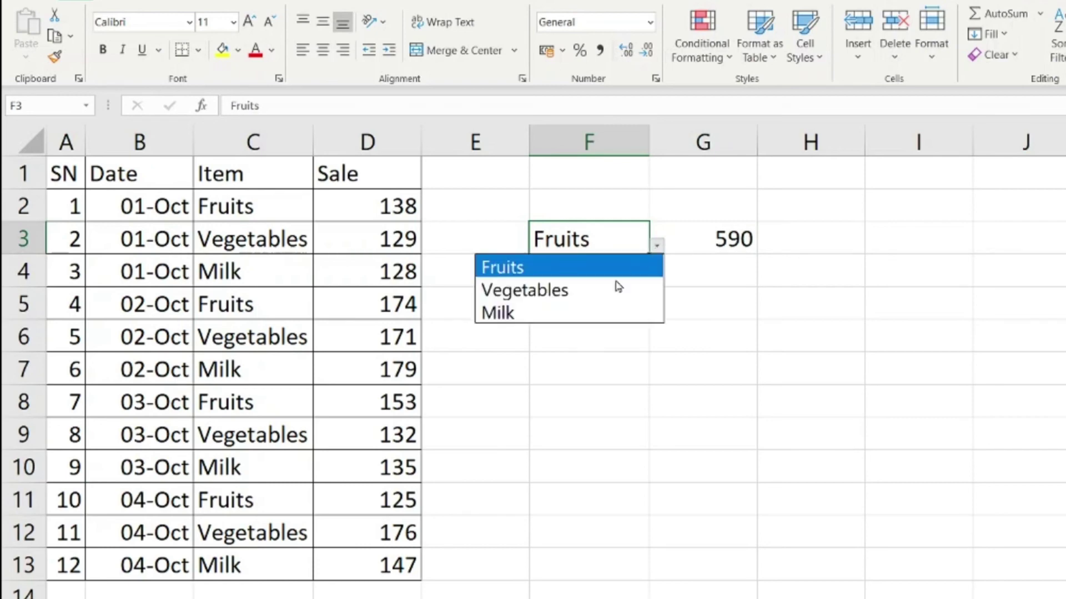
click(606, 311)
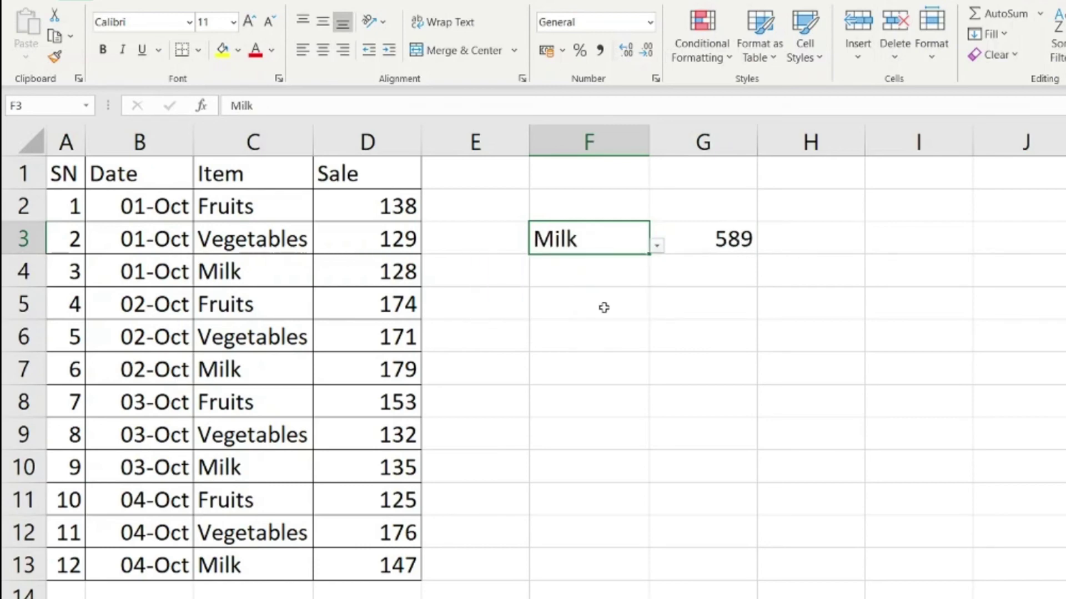